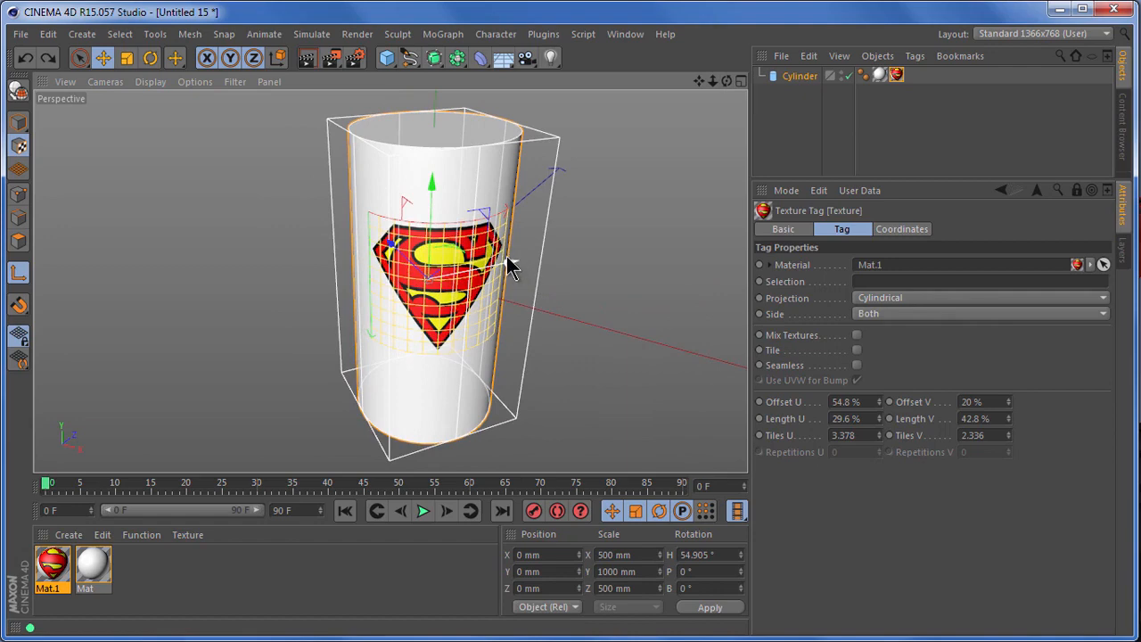
Move the Superman texture's cylindrical projection off the cylinder to about X 850 mm and Z 1209 mm.
drag(508, 261, 675, 254)
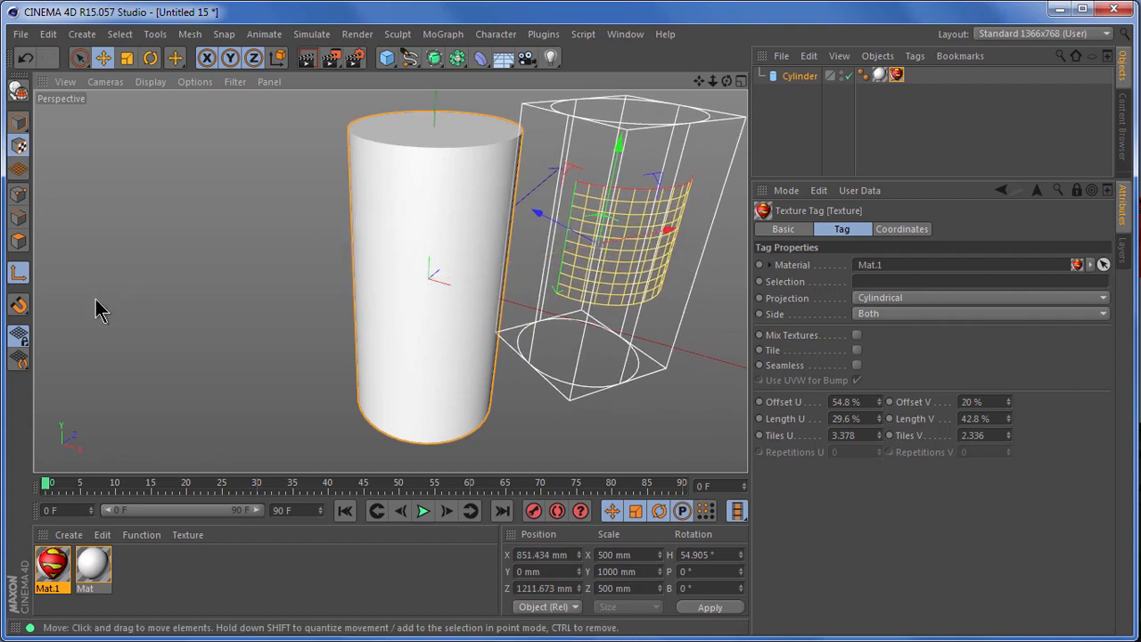
drag(54, 299, 1, 250)
key(Escape)
mouse_move(669, 224)
mouse_down()
mouse_move(653, 235)
mouse_move(672, 236)
mouse_up()
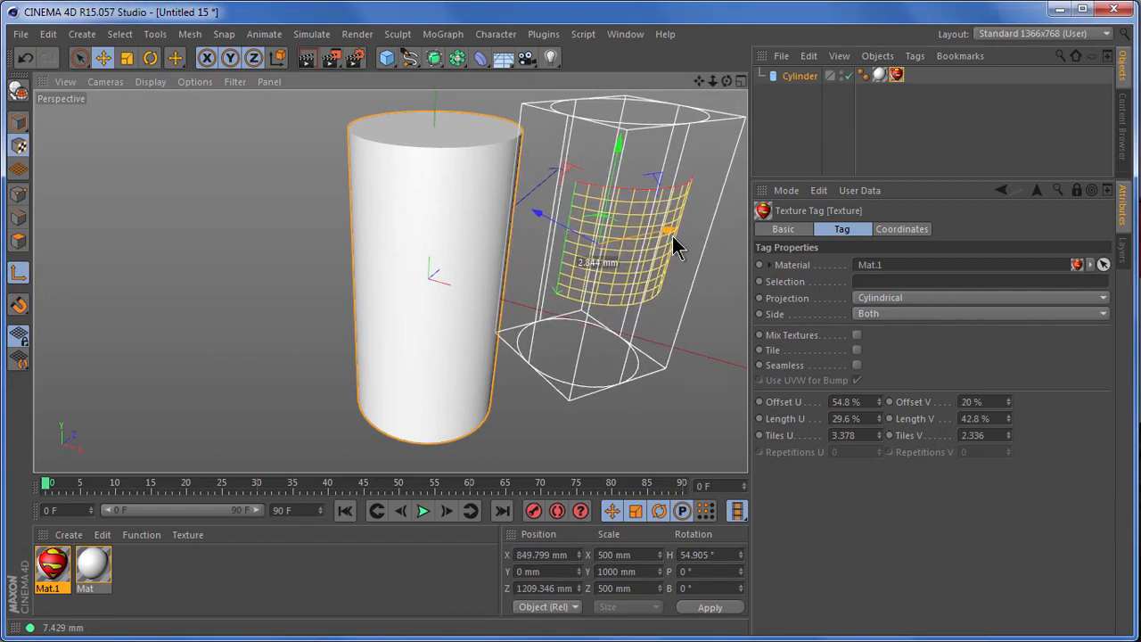
Scale the texture projection to about 352 mm along Z and set the texture's Length U to 52.6% with Offset U at 50.8%.
click(130, 61)
drag(534, 214, 542, 237)
mouse_move(724, 86)
mouse_down()
mouse_move(731, 444)
mouse_move(722, 87)
mouse_move(754, 454)
mouse_move(734, 84)
mouse_up()
drag(879, 418, 880, 406)
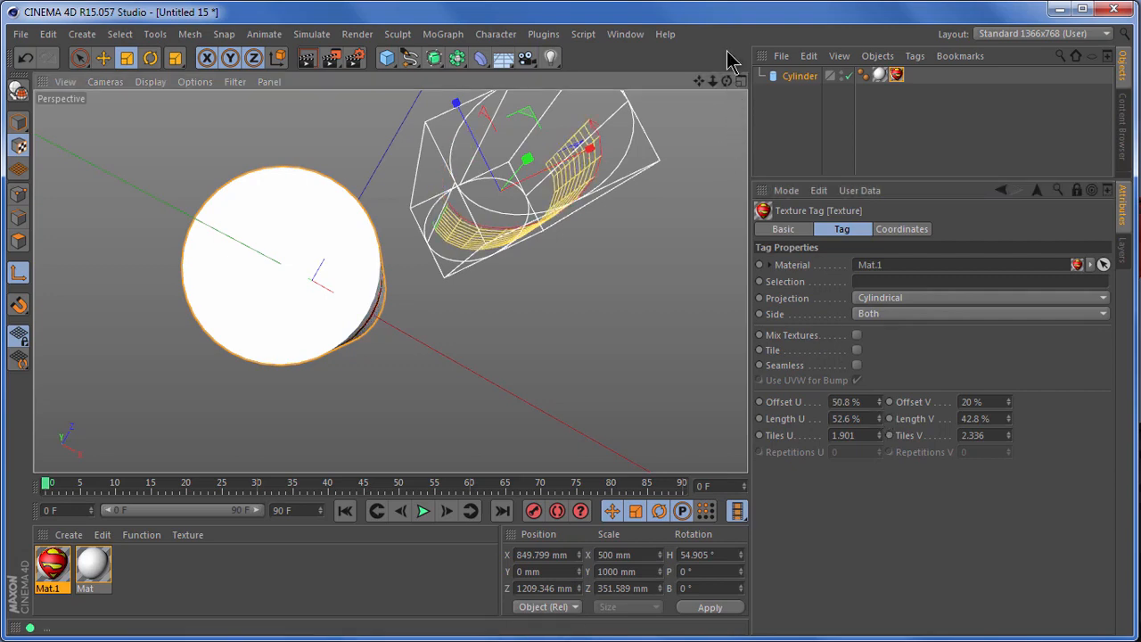
drag(726, 82, 692, 109)
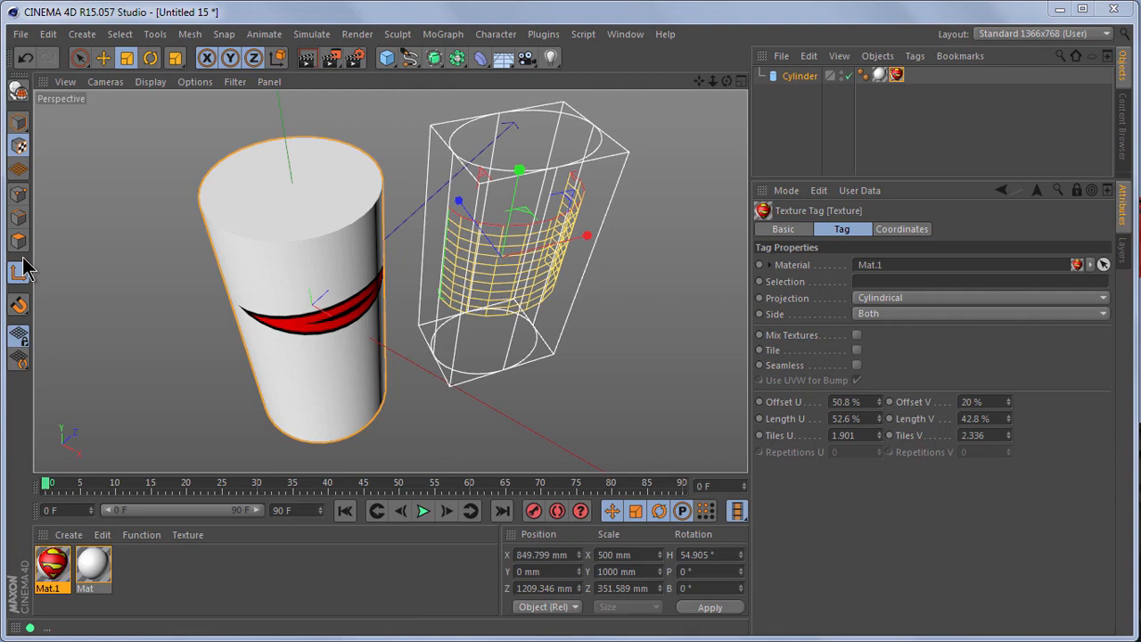
mouse_move(738, 379)
mouse_down()
mouse_move(764, 441)
mouse_move(1029, 482)
mouse_up()
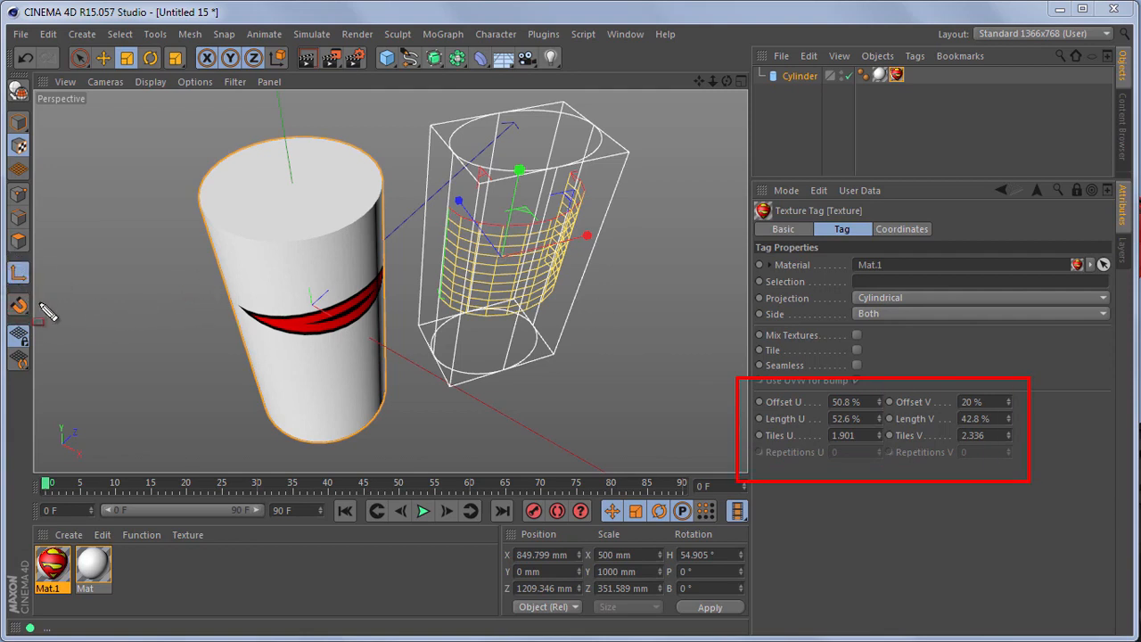
Undo the latest texture length, projection scale and projection position changes.
click(25, 58)
click(25, 59)
click(25, 59)
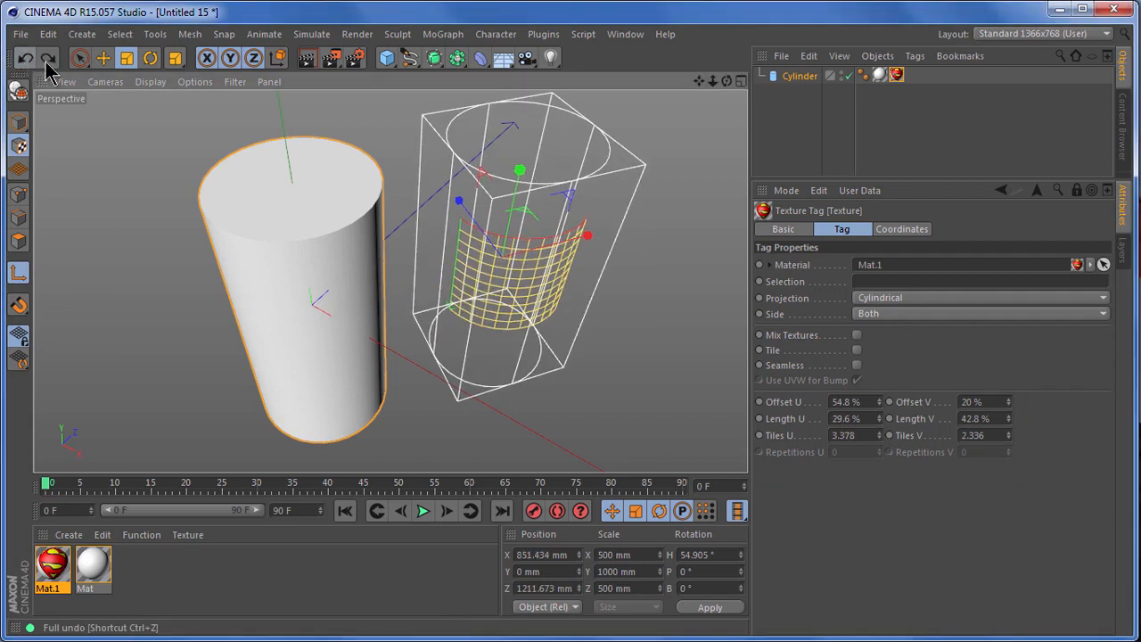
Fit the Superman texture tag's projection to the cylinder object.
click(918, 58)
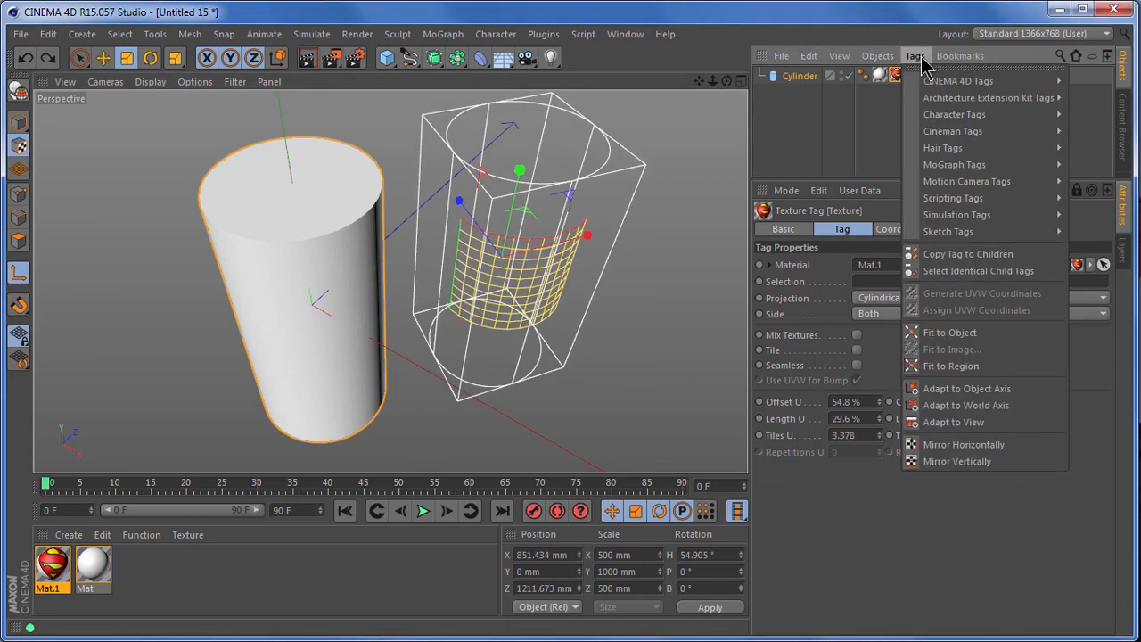
click(980, 332)
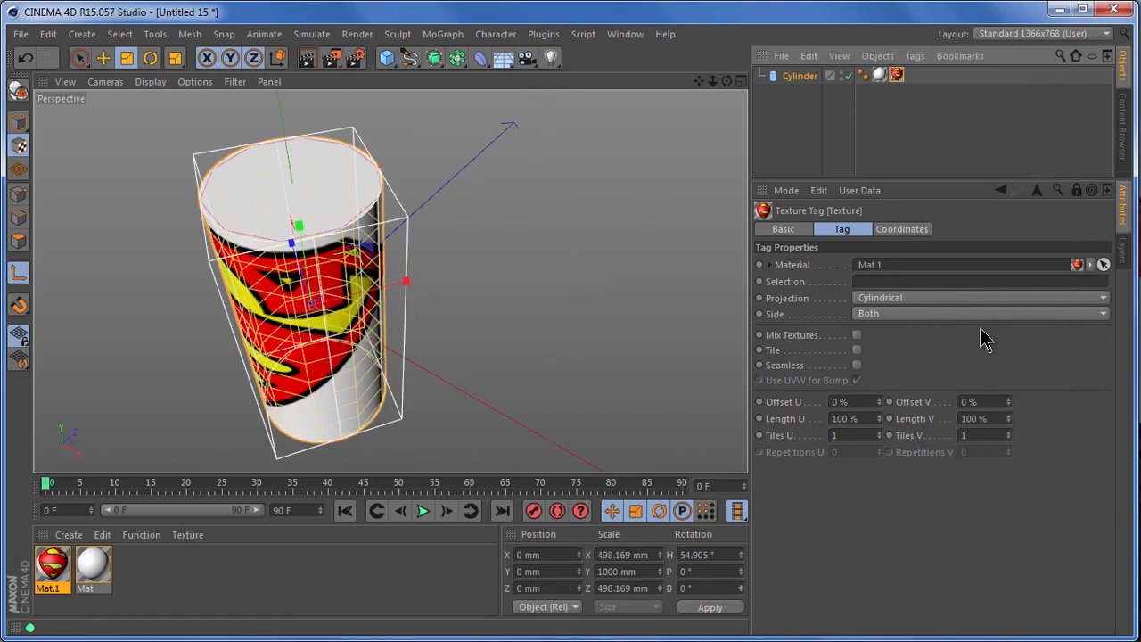
drag(727, 82, 751, 445)
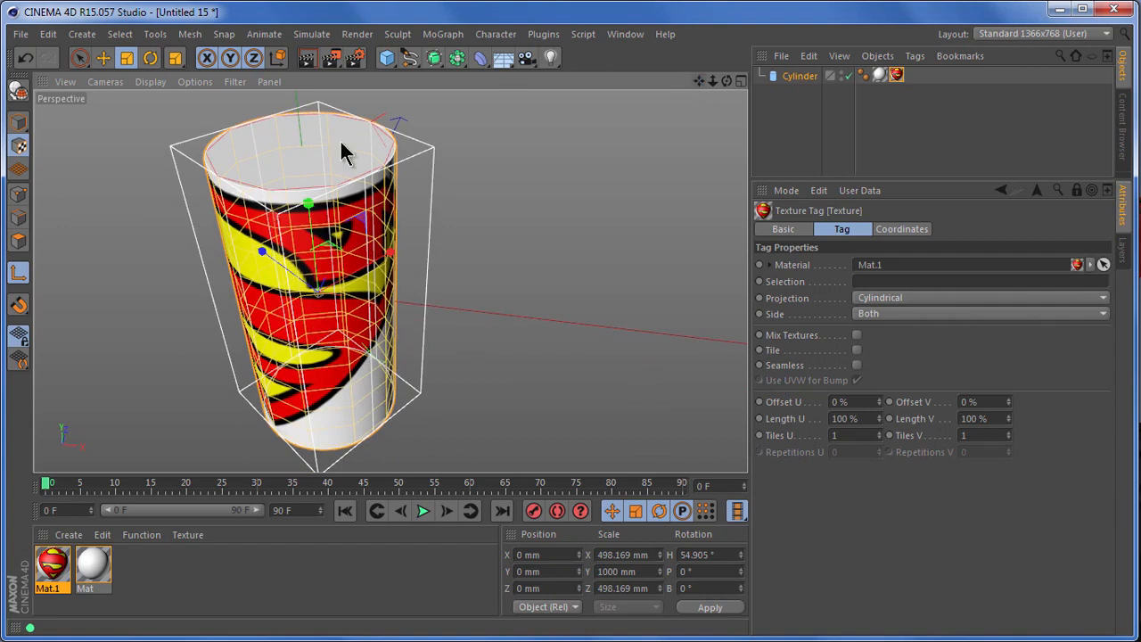
Turn off axis editing and scale the Superman texture to a Length U of 46.6% and Length V of 48%.
click(19, 277)
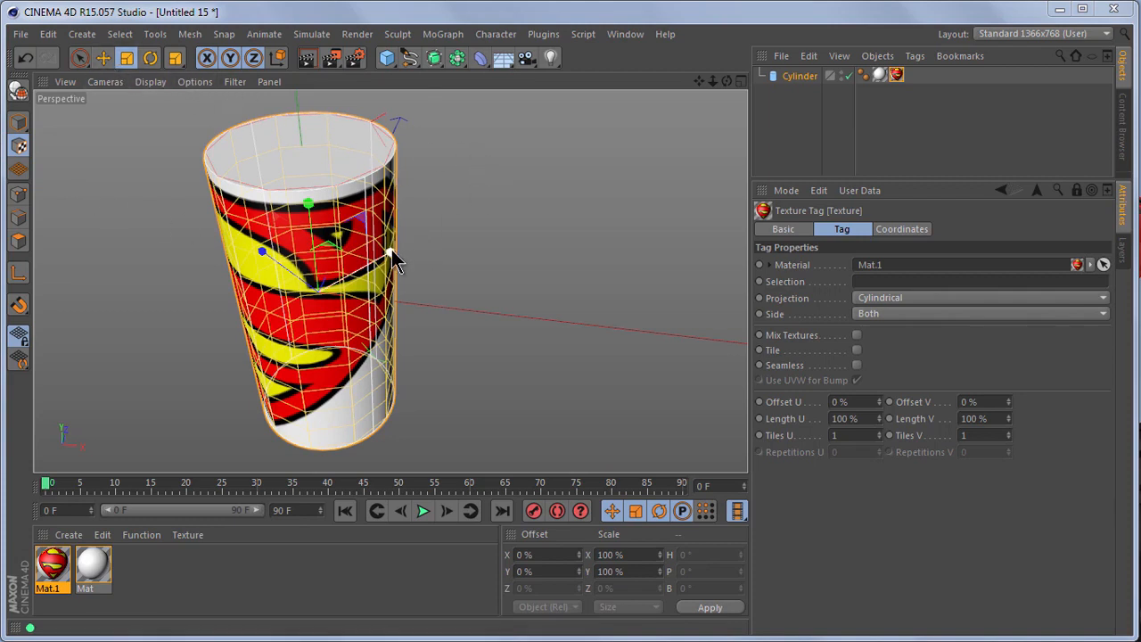
drag(395, 260, 170, 255)
drag(305, 212, 298, 178)
drag(800, 442, 800, 440)
Move the Superman texture around the cylinder to Offset U 40% and Offset V 18%.
click(103, 62)
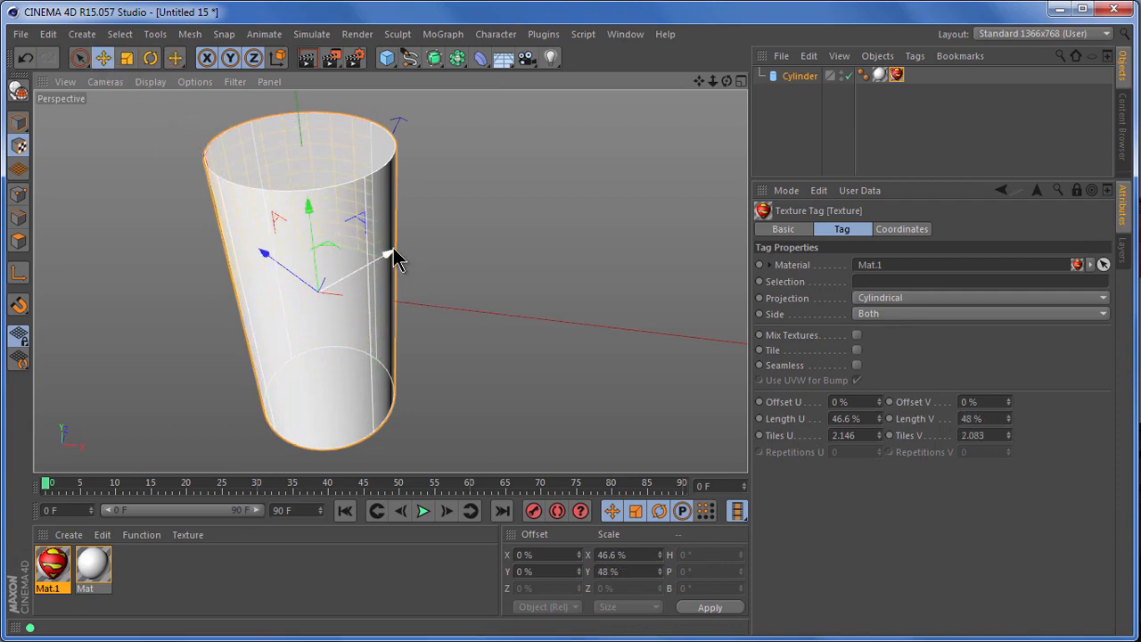
drag(389, 256, 554, 146)
drag(307, 211, 317, 285)
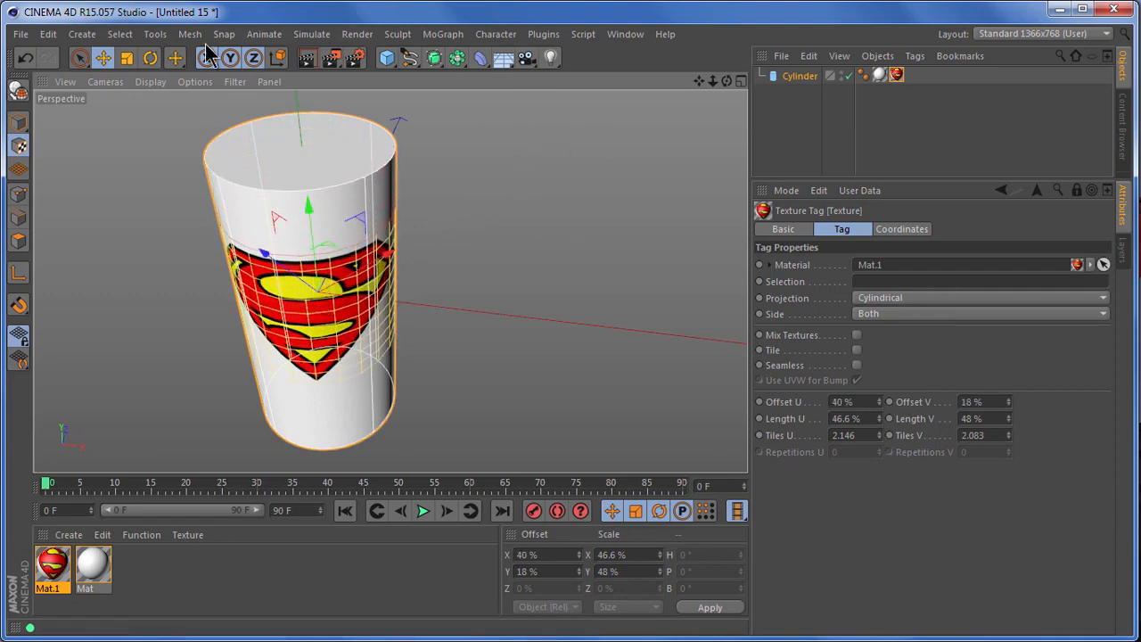
Shrink the Superman texture to a Length U of 23.4% and Length V of 36.8%.
click(126, 58)
drag(389, 258, 294, 296)
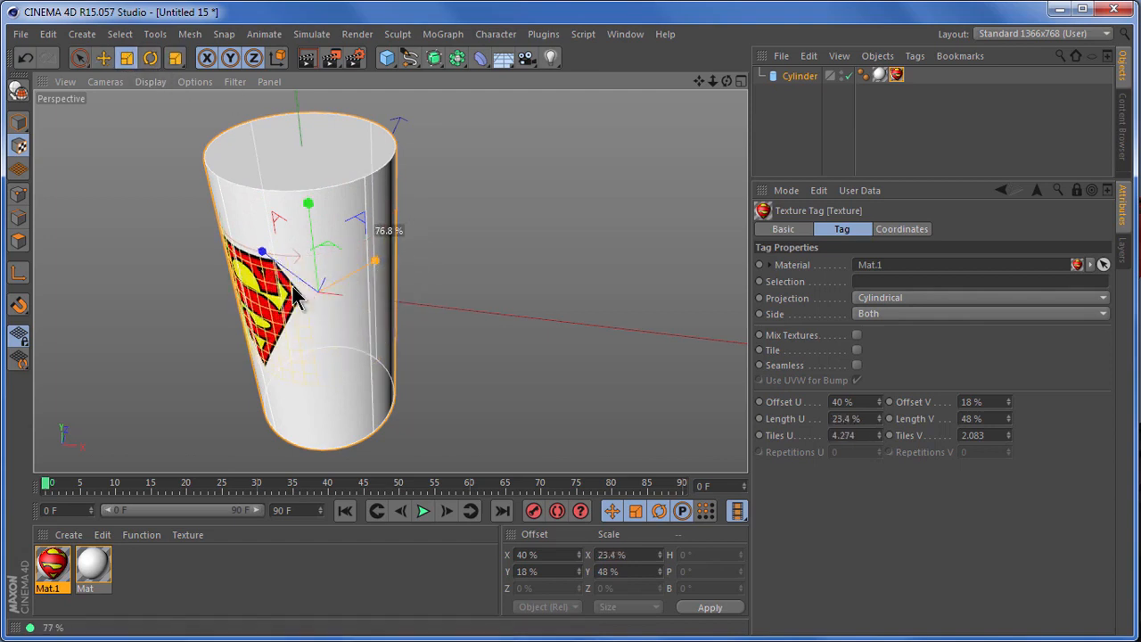
drag(310, 223, 314, 166)
Move the Superman texture horizontally to Offset U 53% so the logo faces the front of the cylinder.
key(e)
drag(395, 255, 446, 208)
scroll(222, 262, up, 3)
scroll(222, 262, down, 1)
drag(726, 81, 747, 438)
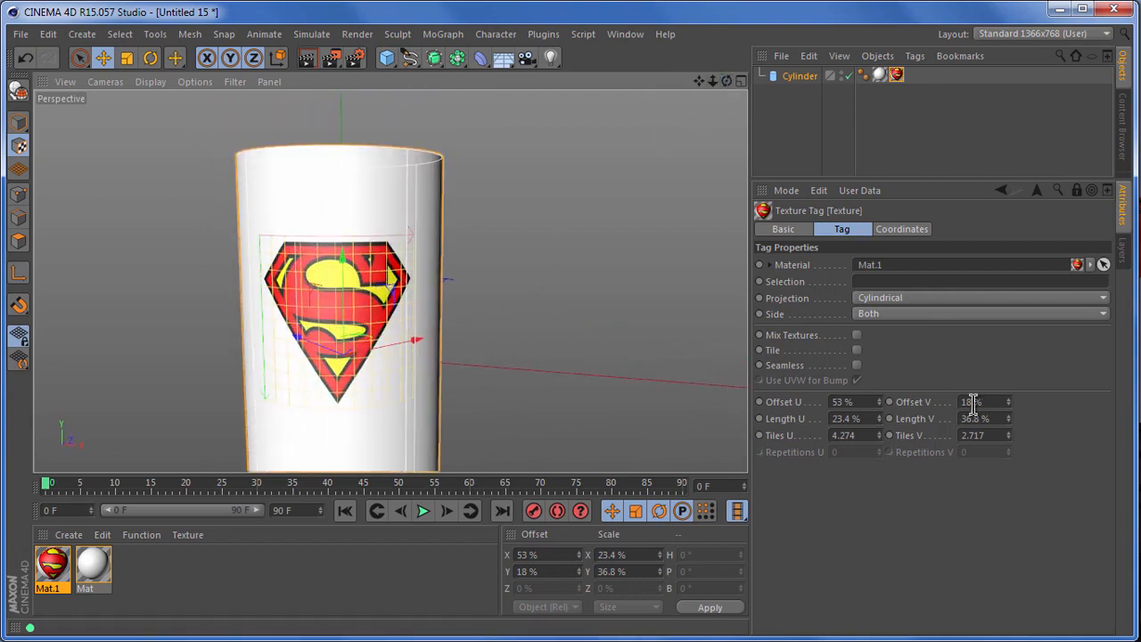
Return to model mode and fine-tune the Superman texture to Length V 29.8% and Length U 22.4%.
drag(1010, 419, 1011, 425)
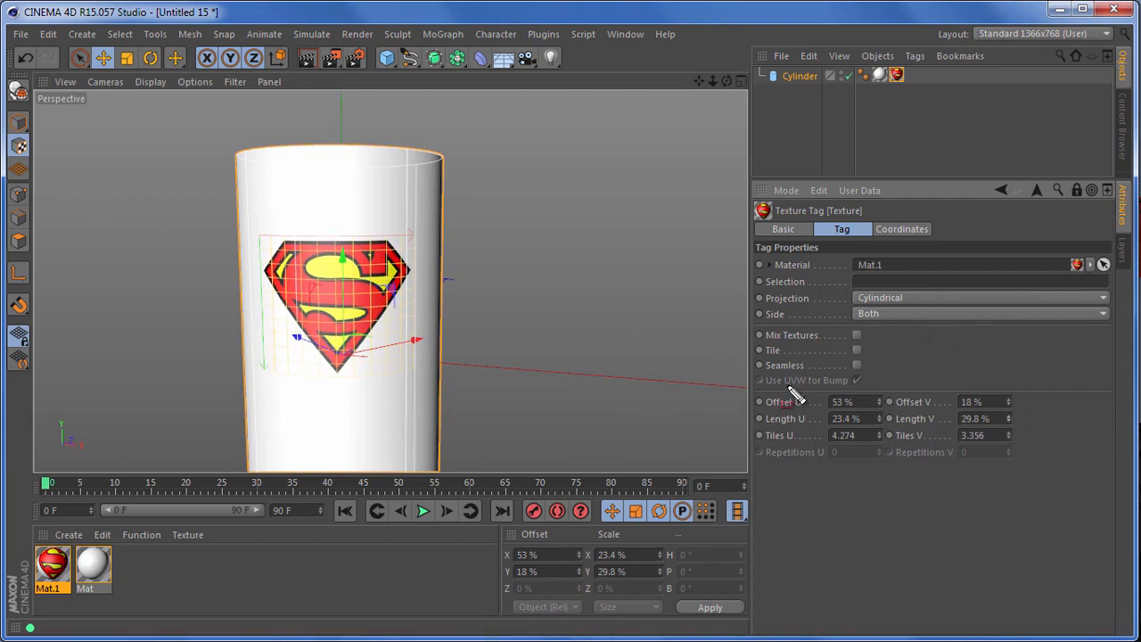
click(16, 129)
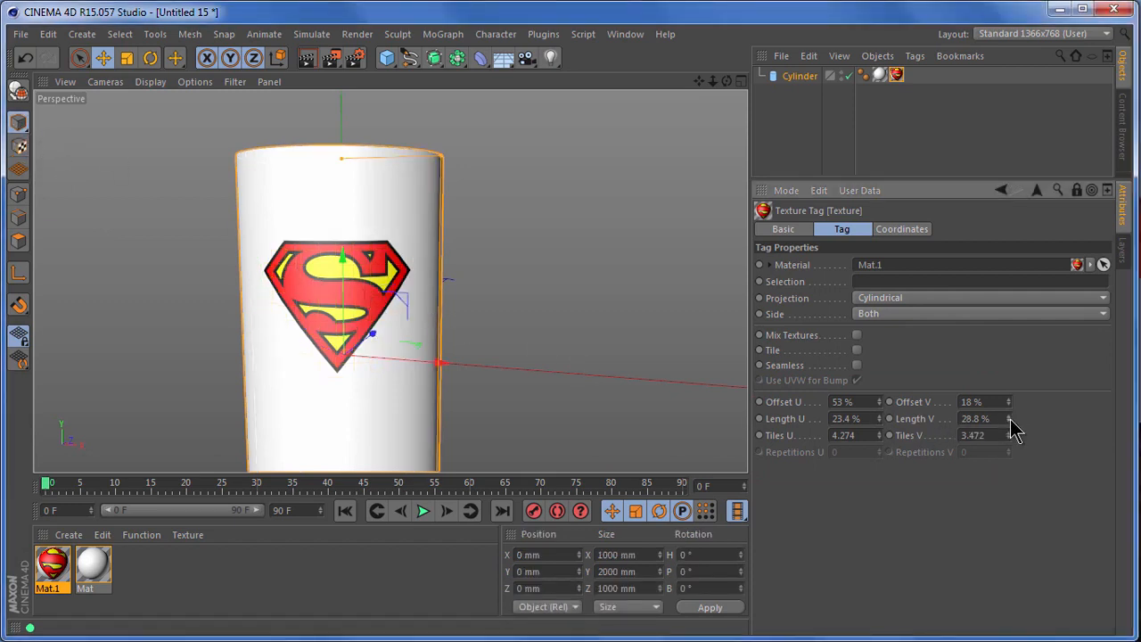
drag(1010, 423, 1011, 424)
drag(879, 422, 879, 427)
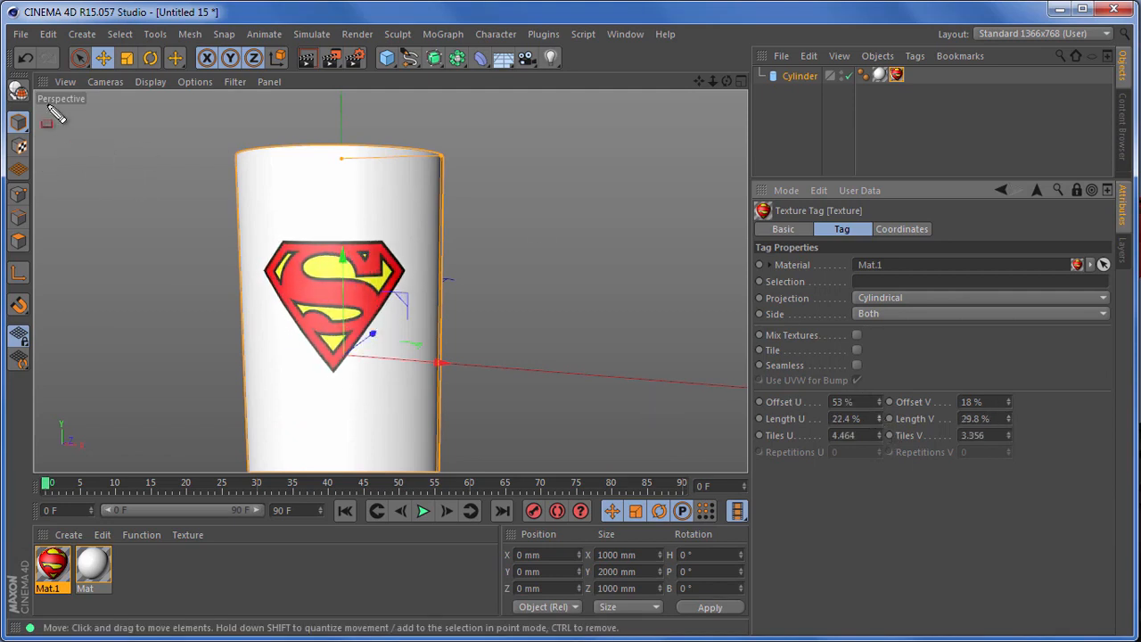
In texture mode, shift the Superman logo horizontally to Offset U 54.6%.
click(19, 148)
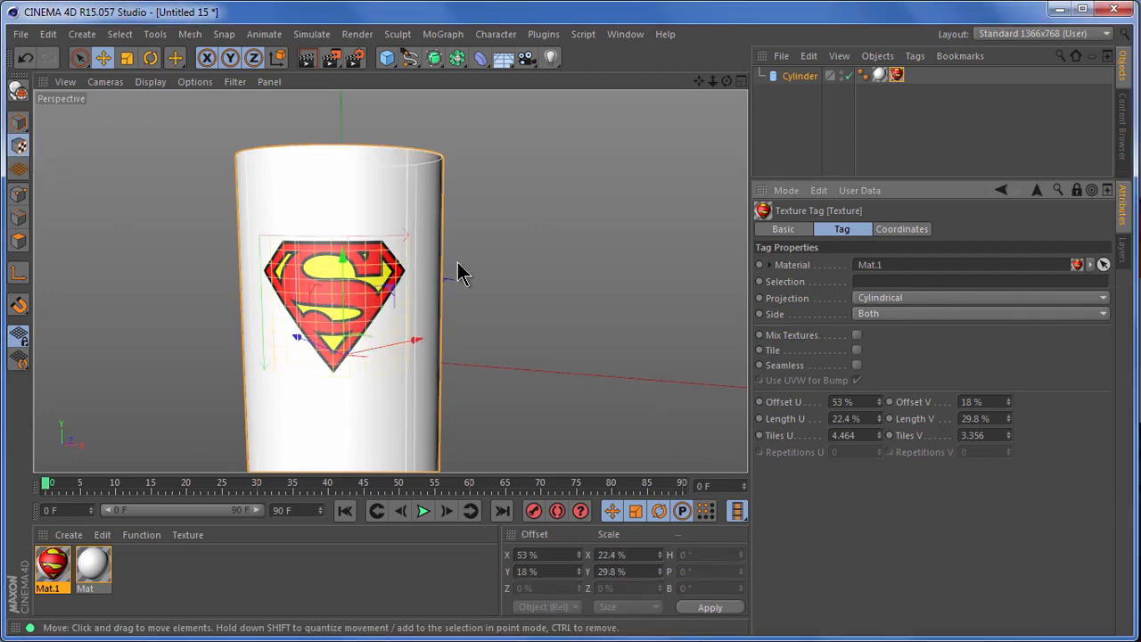
mouse_move(414, 339)
mouse_down()
mouse_move(440, 339)
mouse_move(383, 348)
mouse_move(422, 345)
mouse_up()
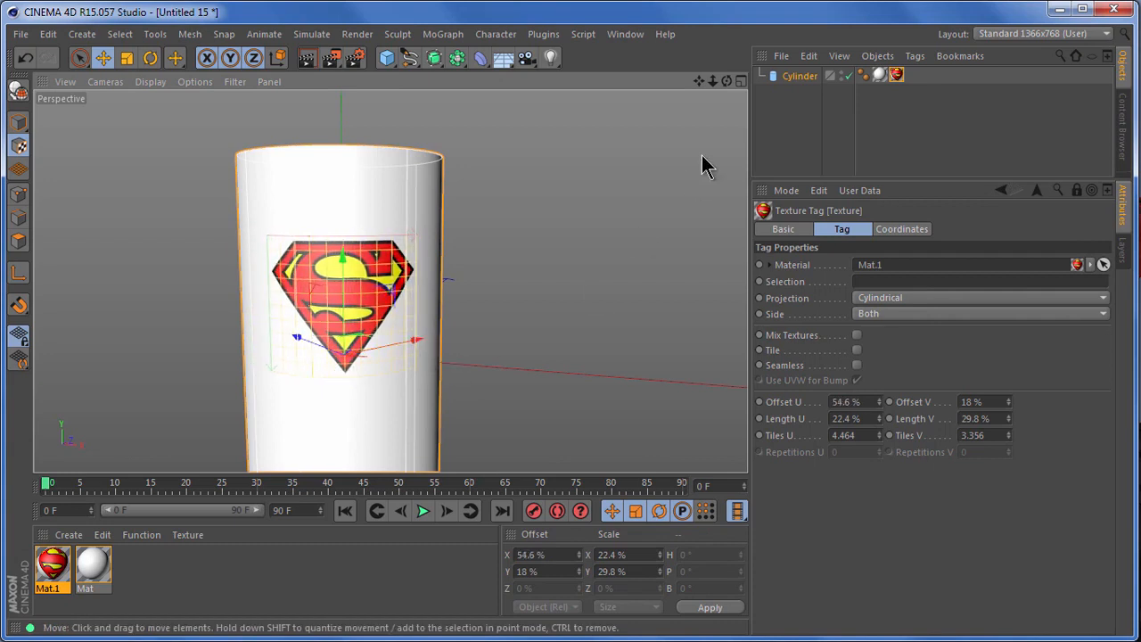
drag(727, 81, 754, 453)
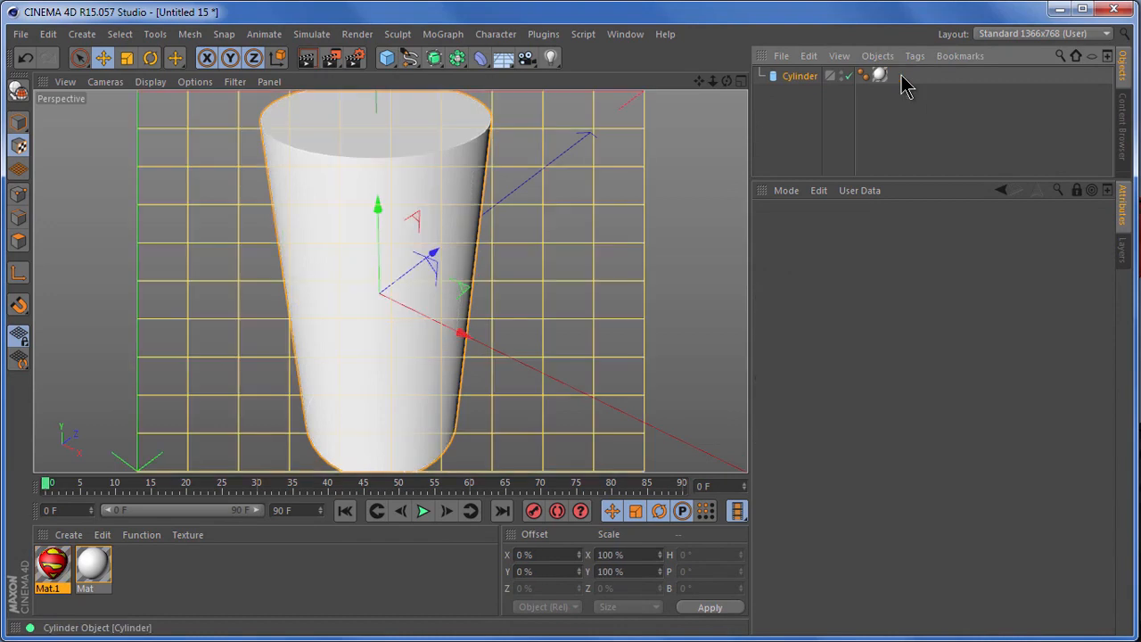
Return to model mode, delete the Superman texture tag from the cylinder, and remove the unused materials.
click(20, 122)
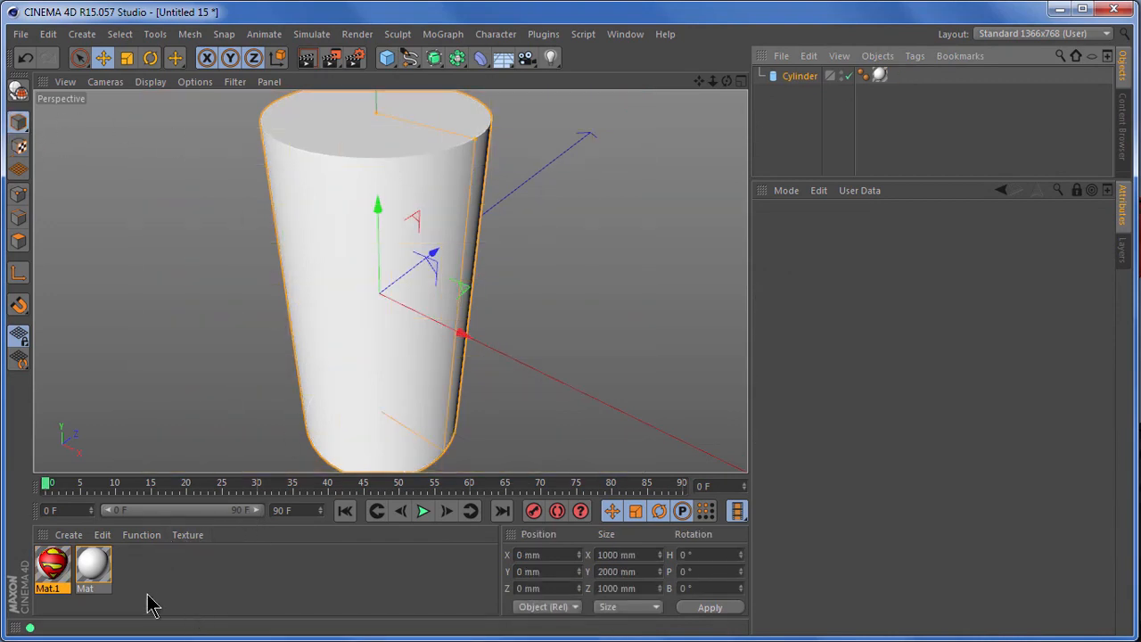
click(142, 536)
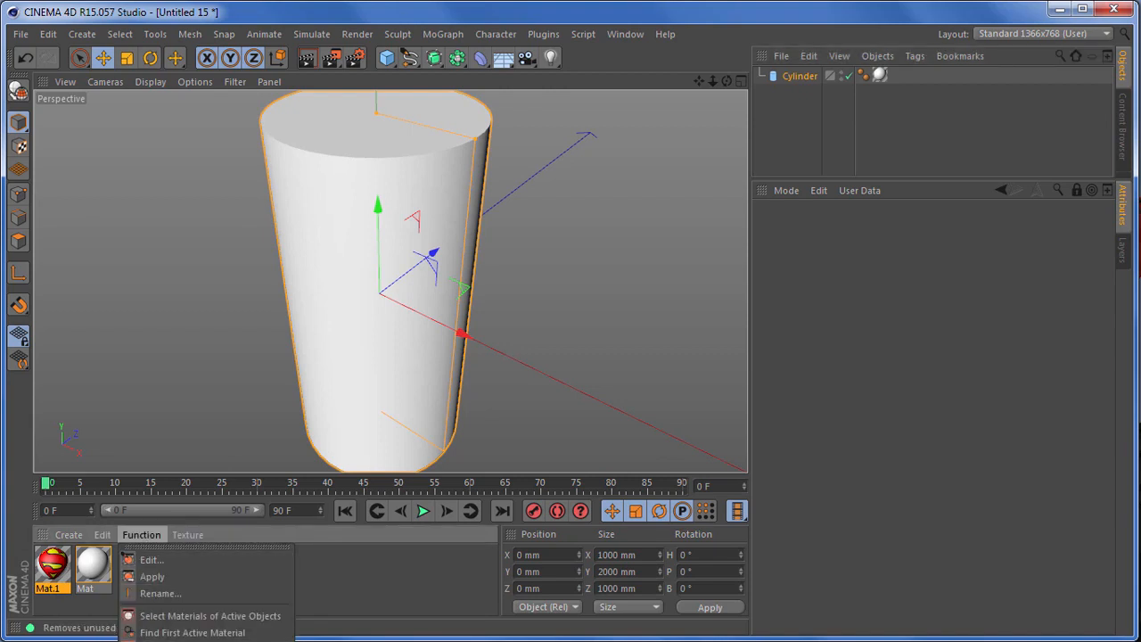
click(291, 634)
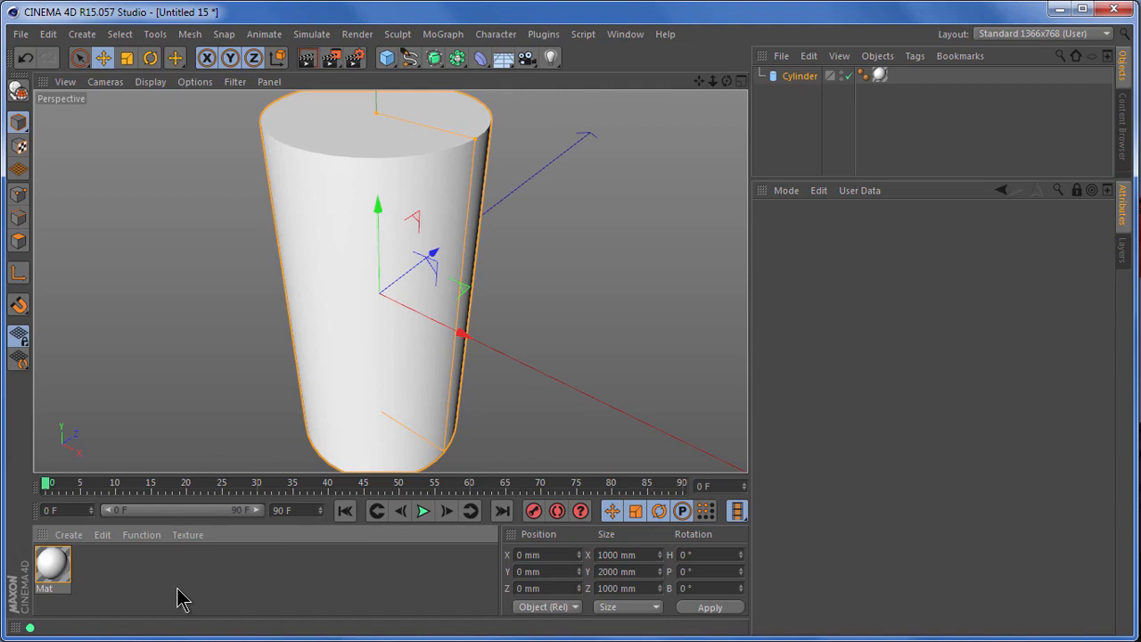
Create a new material and load the Endurance image as its color texture without copying it to the project location.
double_click(85, 575)
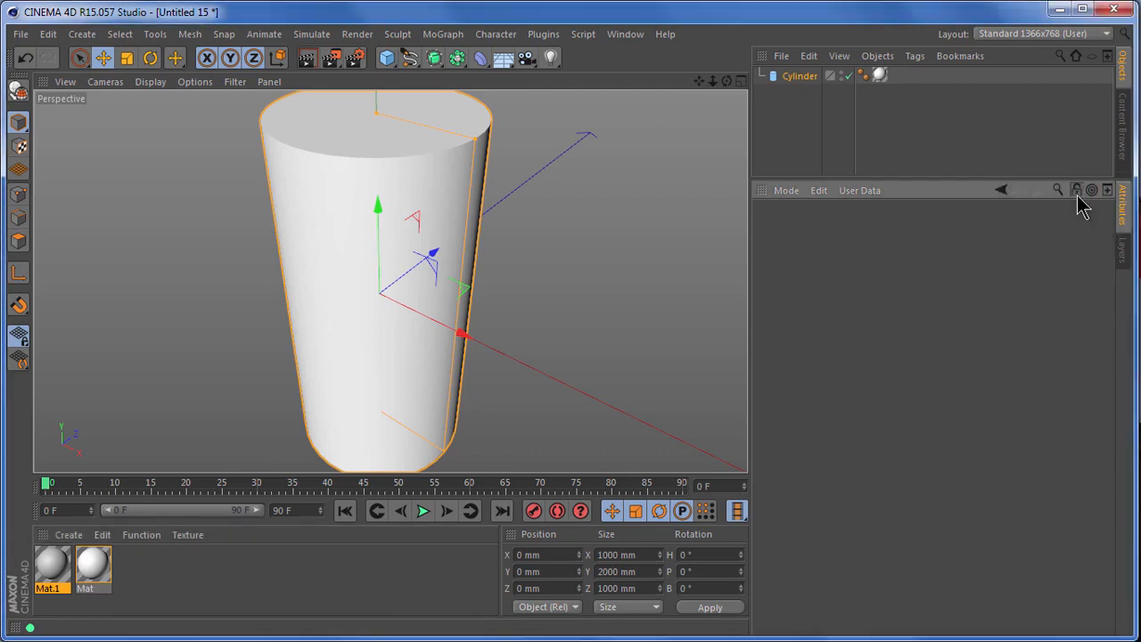
click(67, 570)
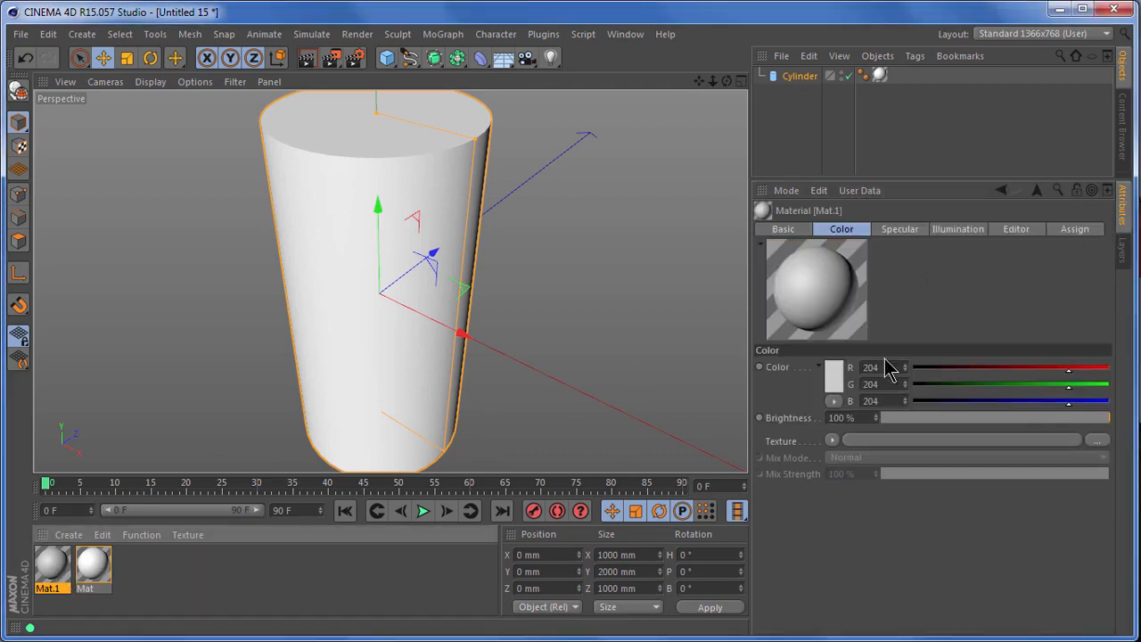
click(1098, 441)
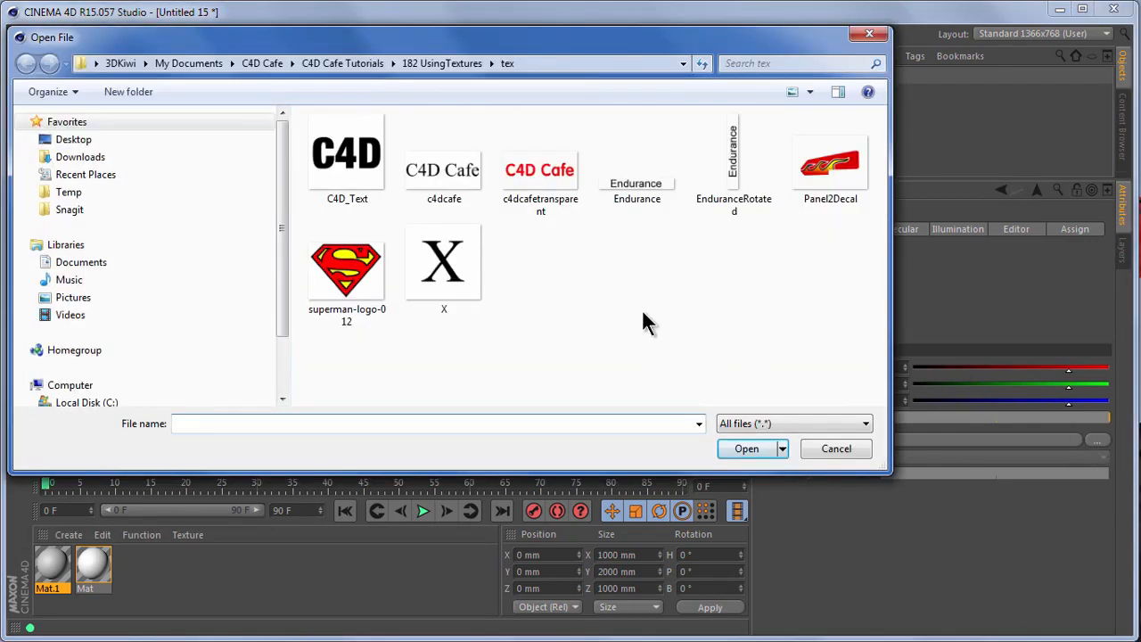
double_click(642, 189)
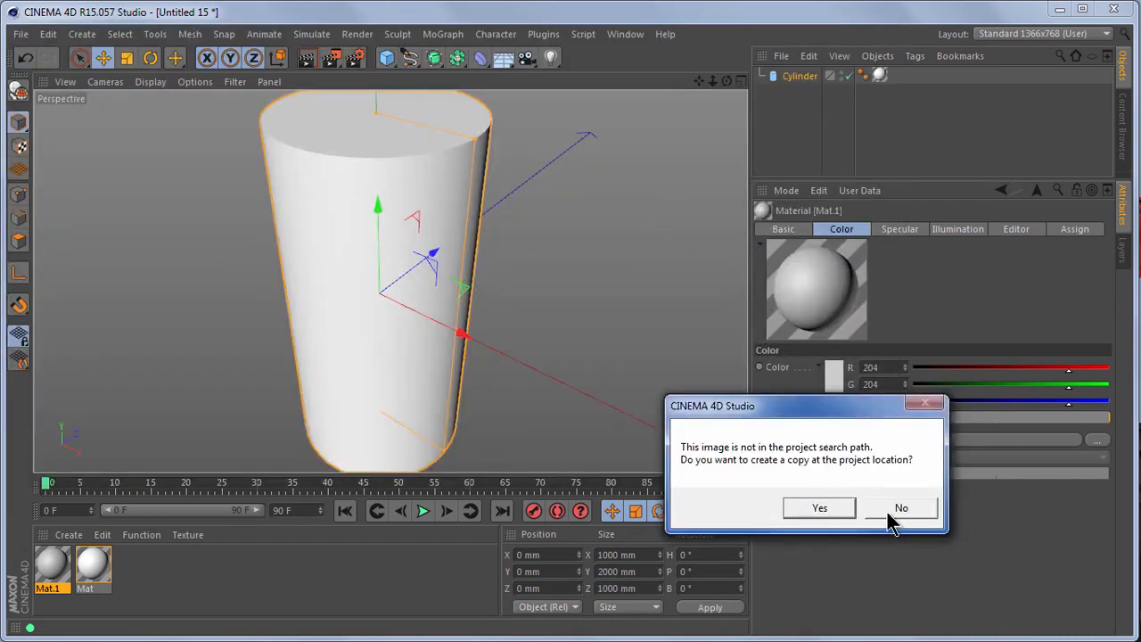
click(896, 509)
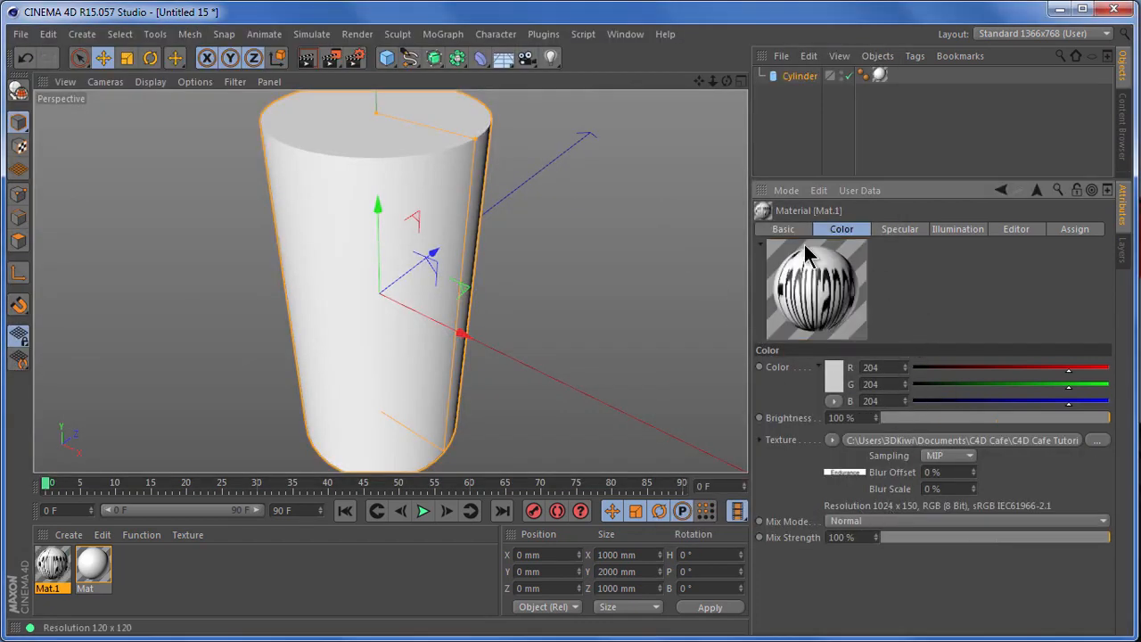
Enable the Alpha channel of Mat.1 and assign the already loaded Endurance bitmap as its alpha texture.
click(782, 228)
click(927, 460)
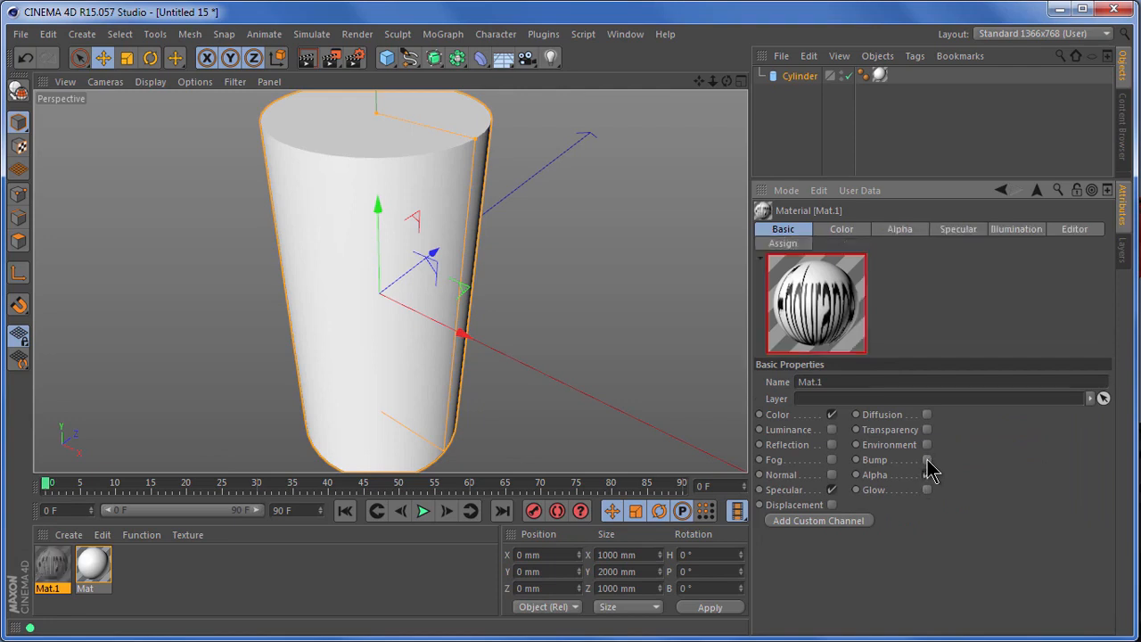
click(902, 230)
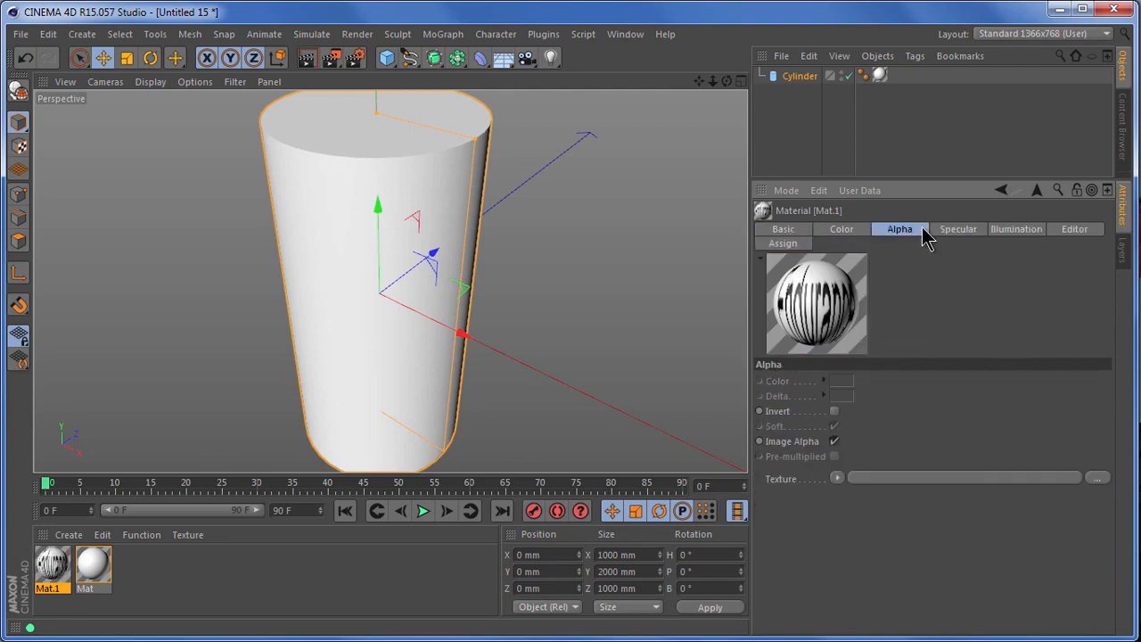
click(837, 479)
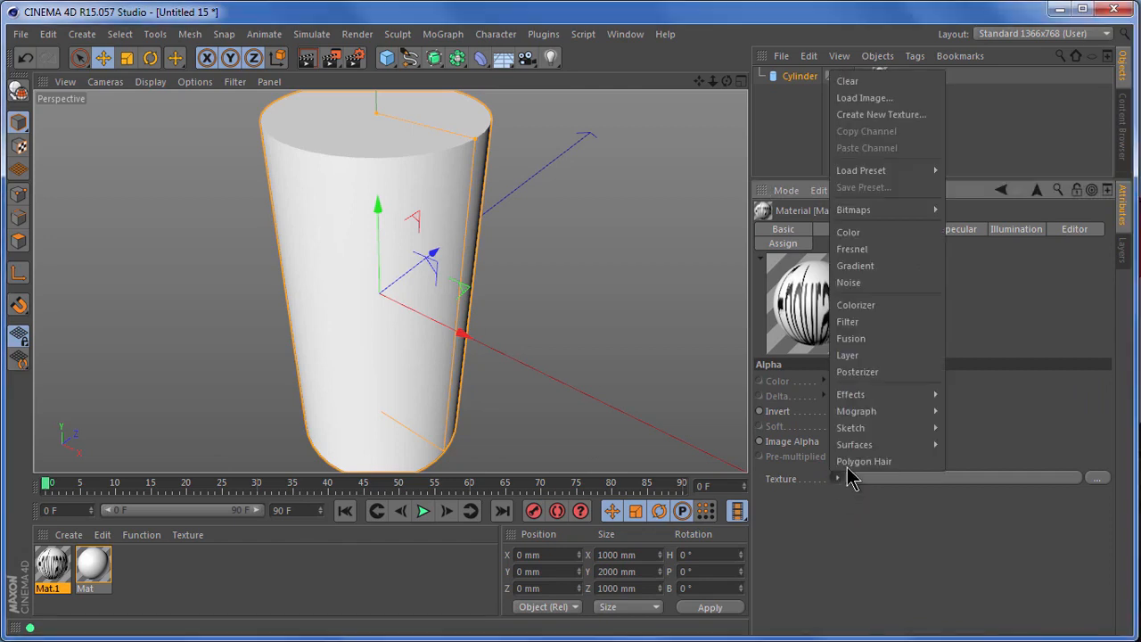
mouse_move(891, 223)
click(973, 214)
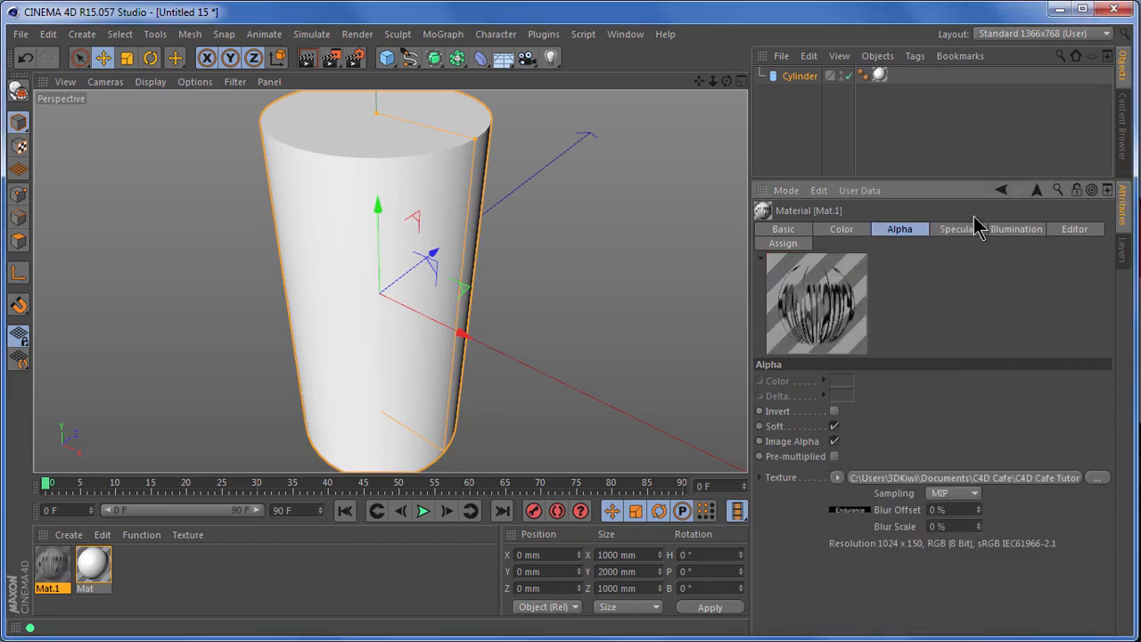
Set the material's texture preview size to 2048x2048 (16 MB) and apply Mat.1 to the cylinder.
click(1074, 234)
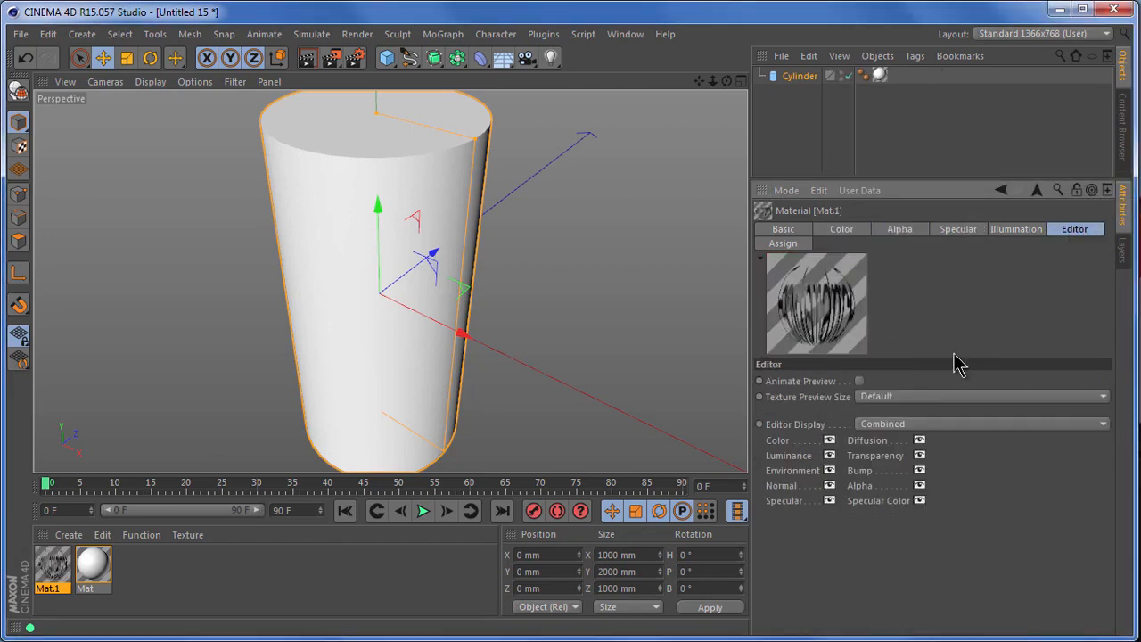
click(919, 398)
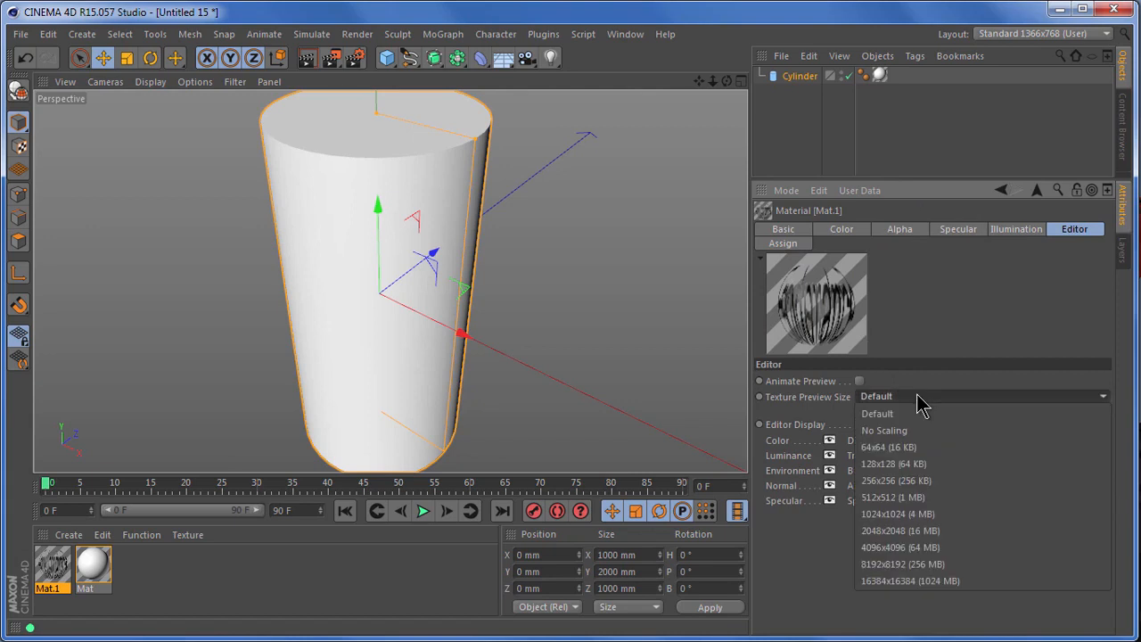
click(952, 530)
drag(54, 570, 392, 375)
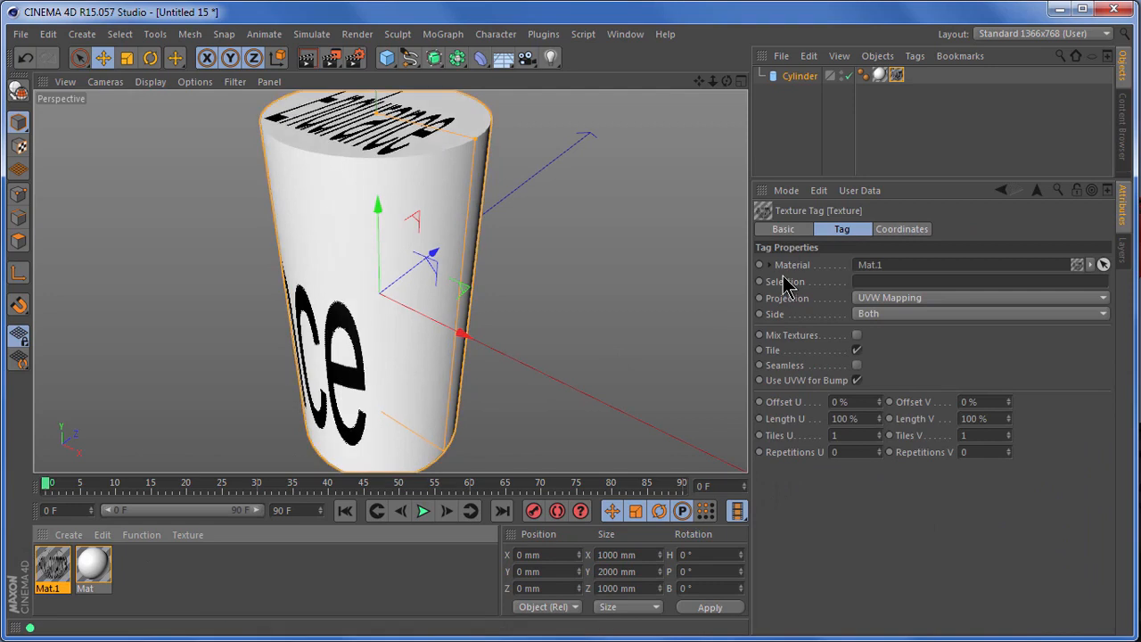
Set the projection of the cylinder's Mat.1 texture tag to Cylindrical.
key(ctrl+2)
drag(741, 288, 1061, 313)
key(Escape)
click(955, 298)
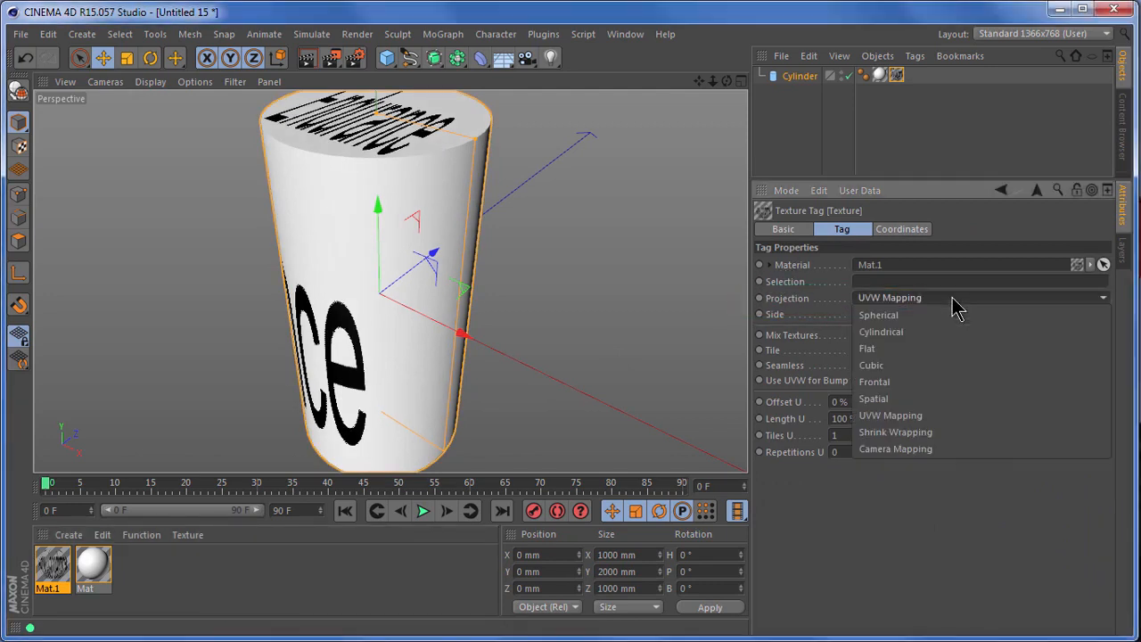
click(938, 334)
scroll(634, 309, down, 5)
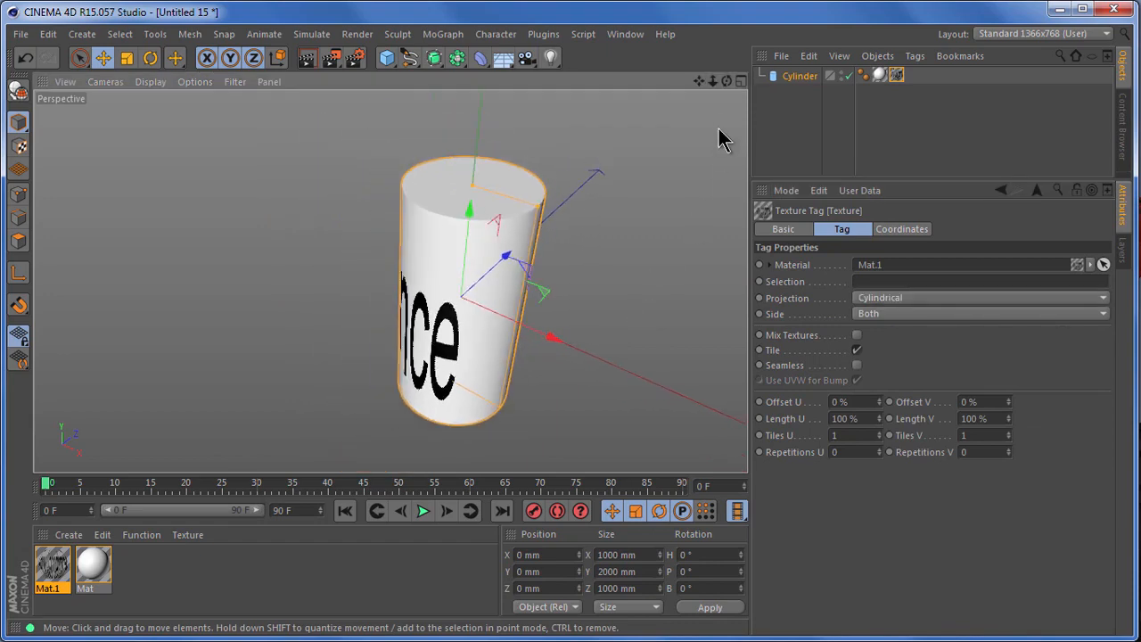
drag(727, 89, 721, 446)
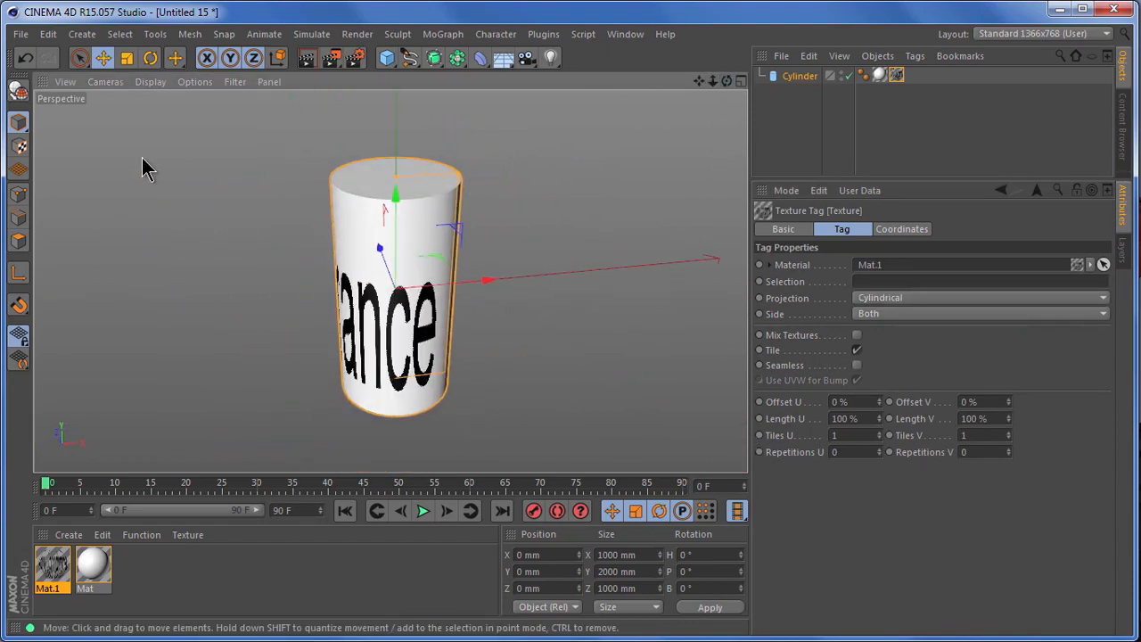
Enter Texture mode and fit the cylindrical texture projection to the cylinder object.
click(20, 148)
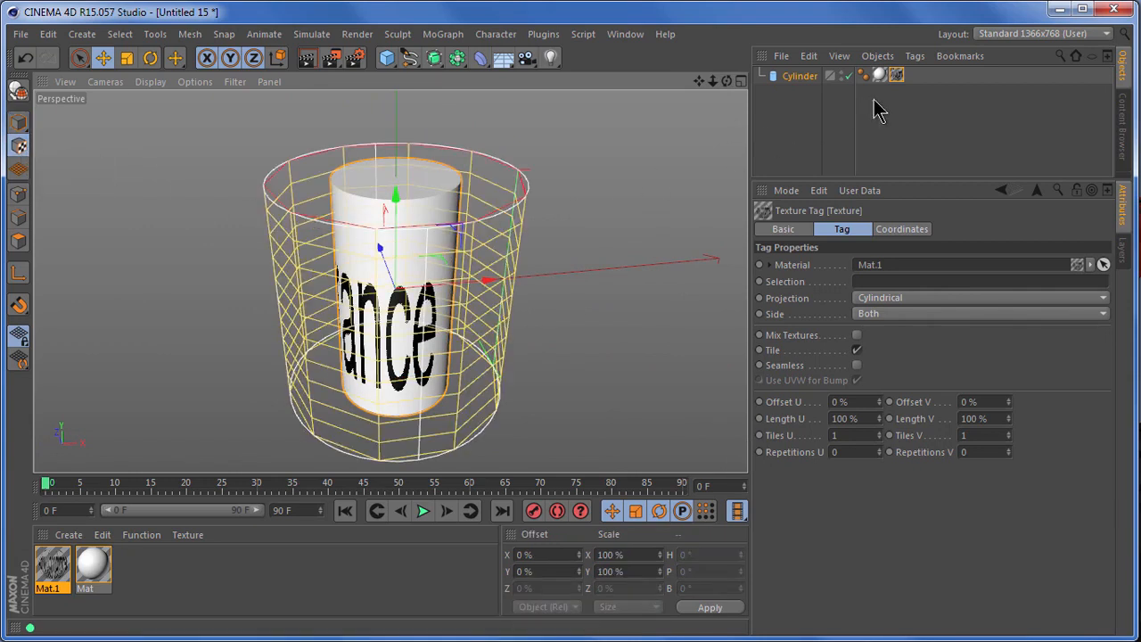
click(915, 56)
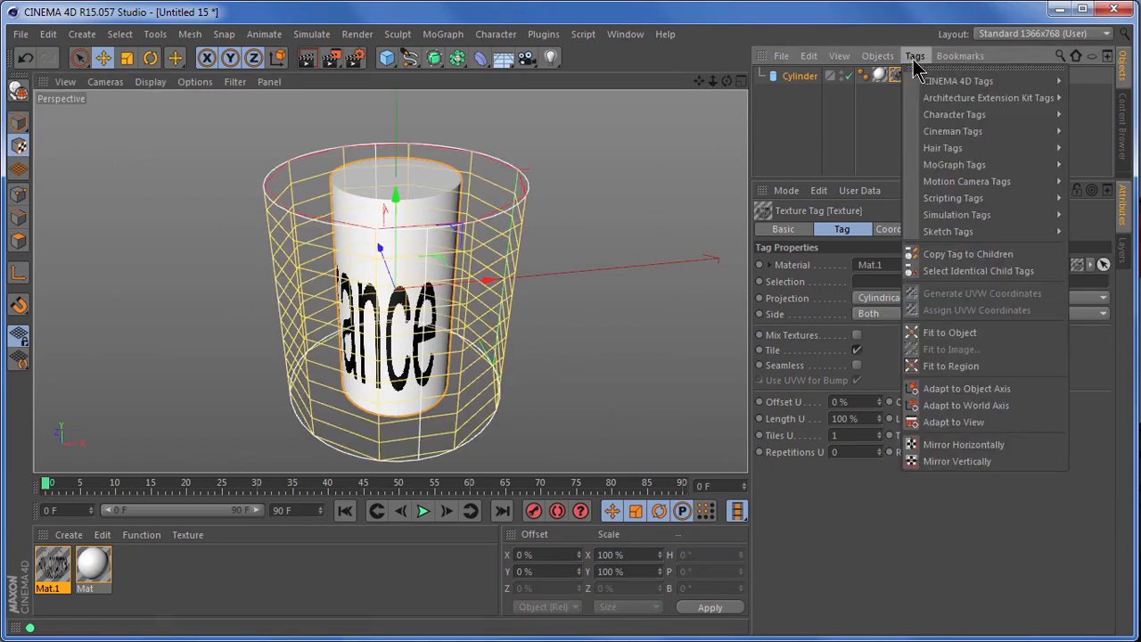
click(968, 334)
drag(726, 82, 742, 442)
drag(699, 82, 692, 300)
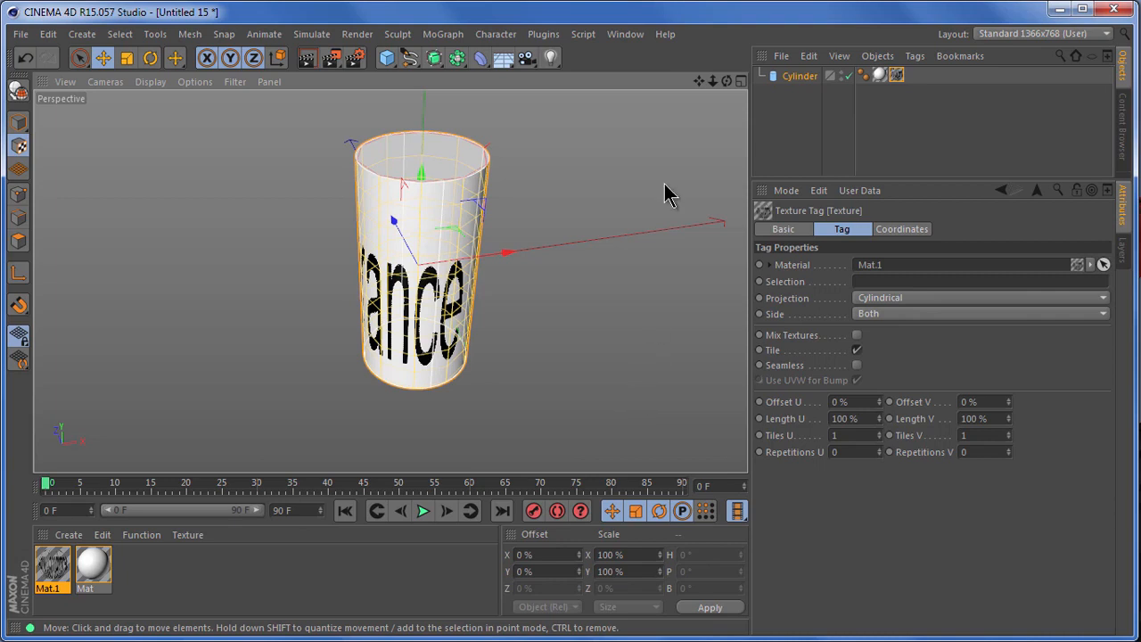
Switch the texture tag's projection to Flat and fit the texture to the proportions of the Endurance image file.
click(914, 56)
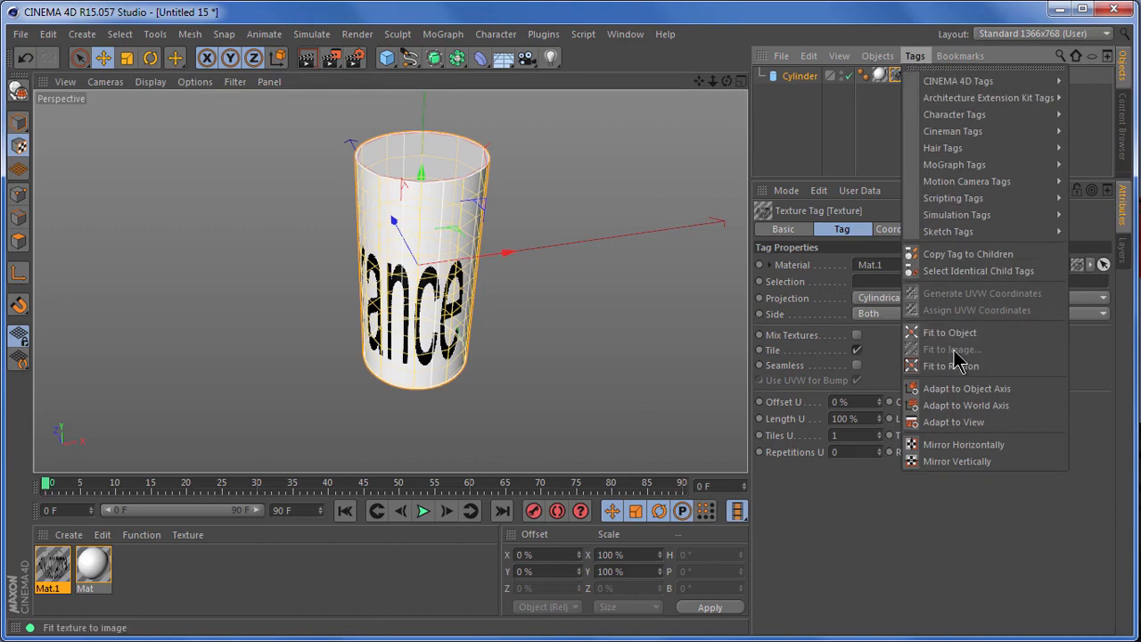
click(893, 16)
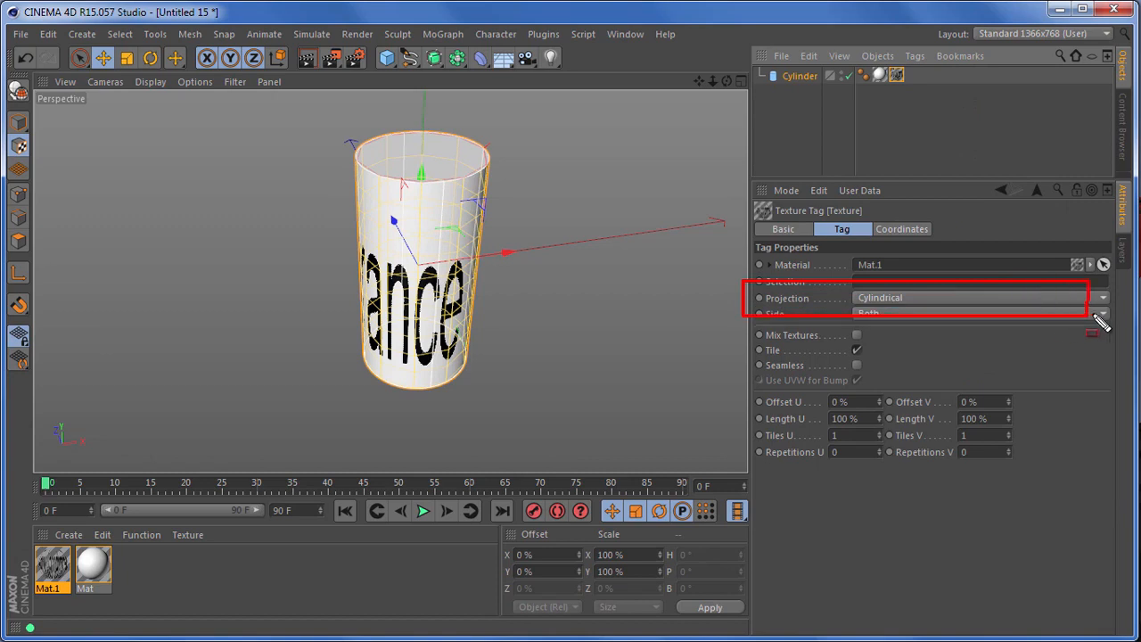
click(959, 301)
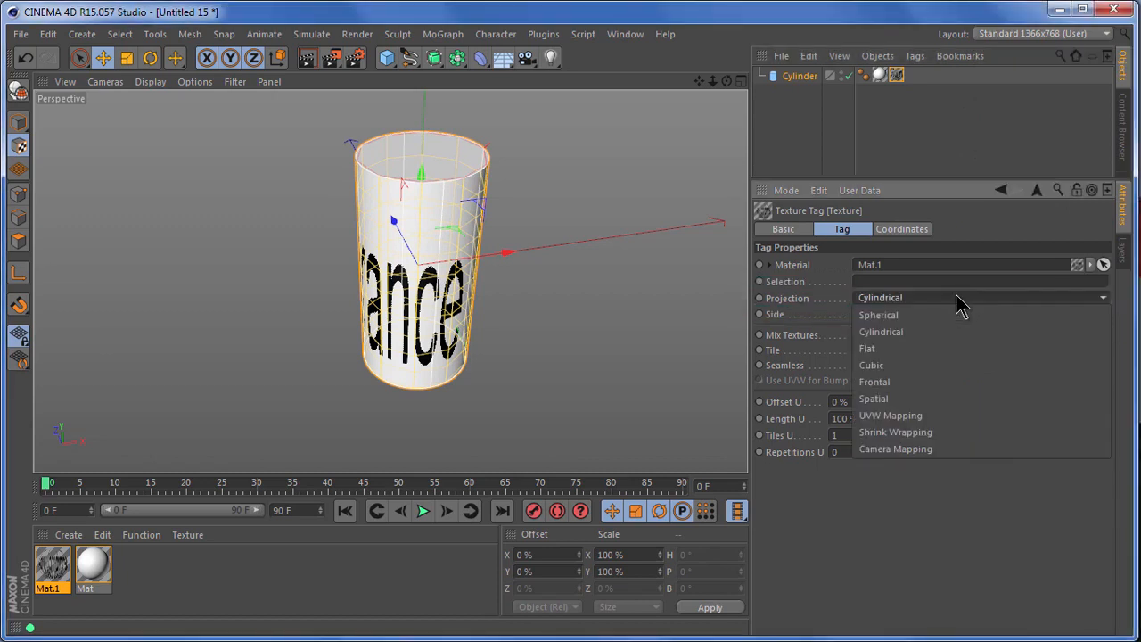
click(931, 352)
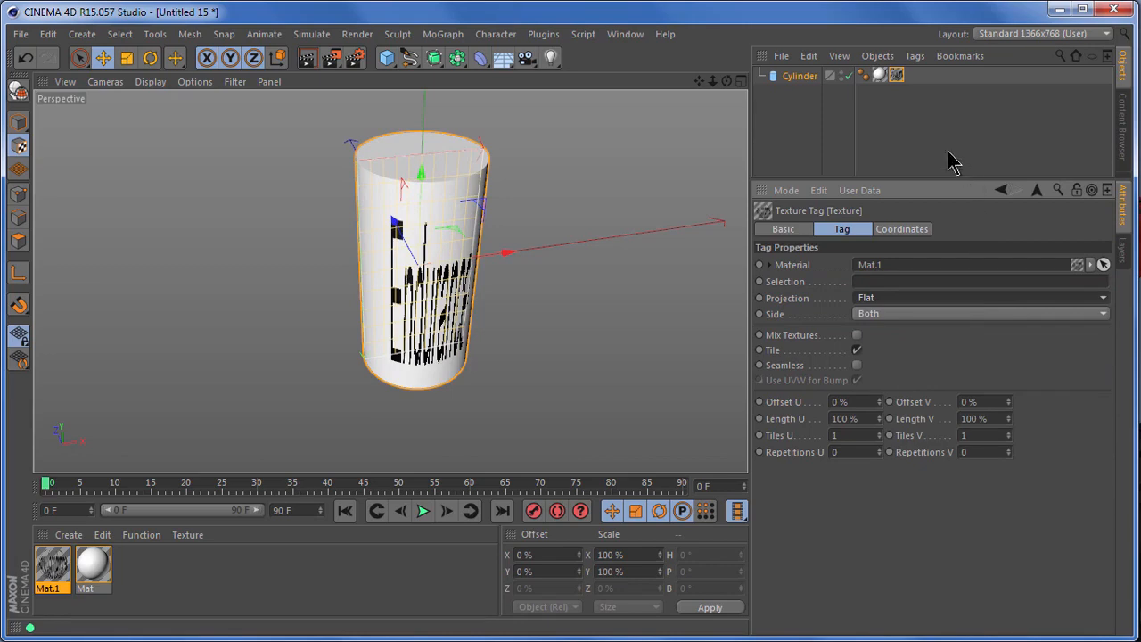
click(915, 57)
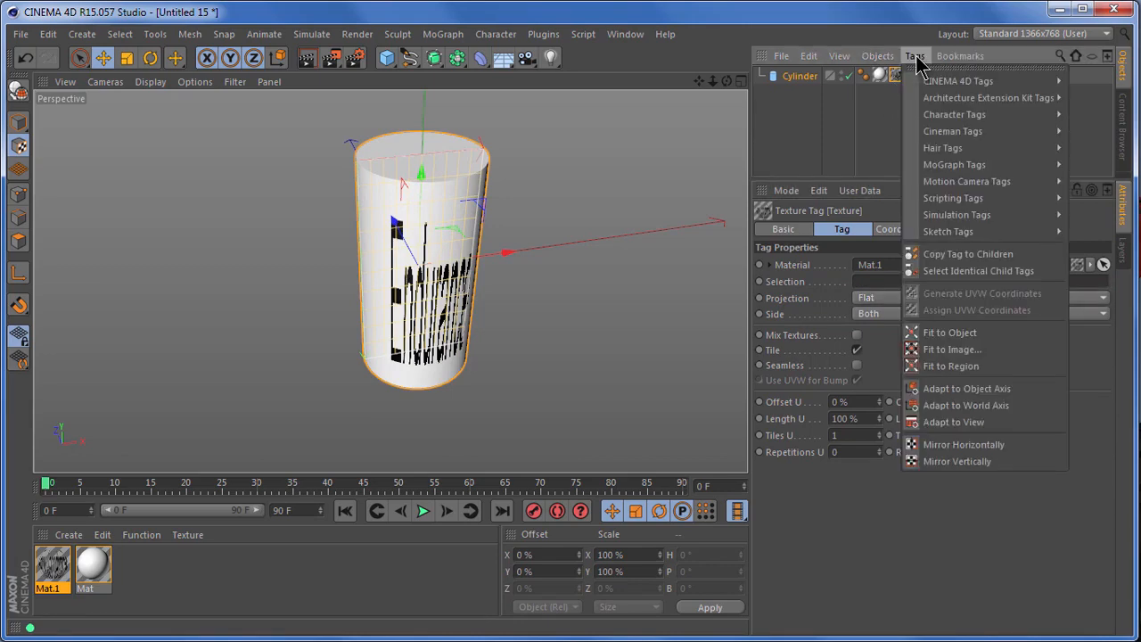
click(952, 349)
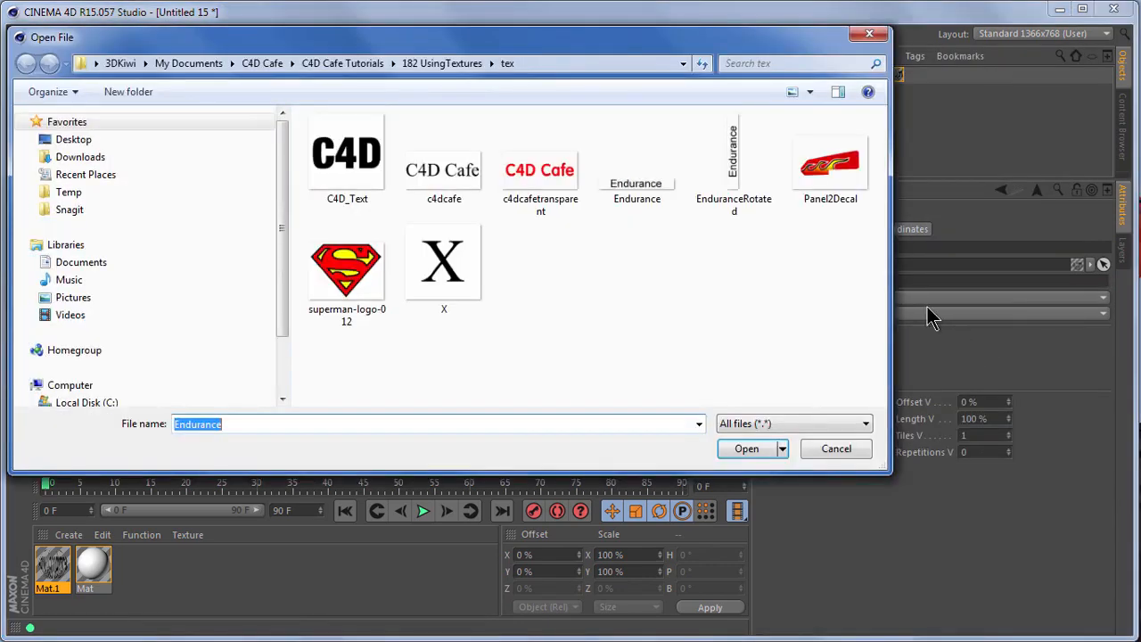
double_click(641, 178)
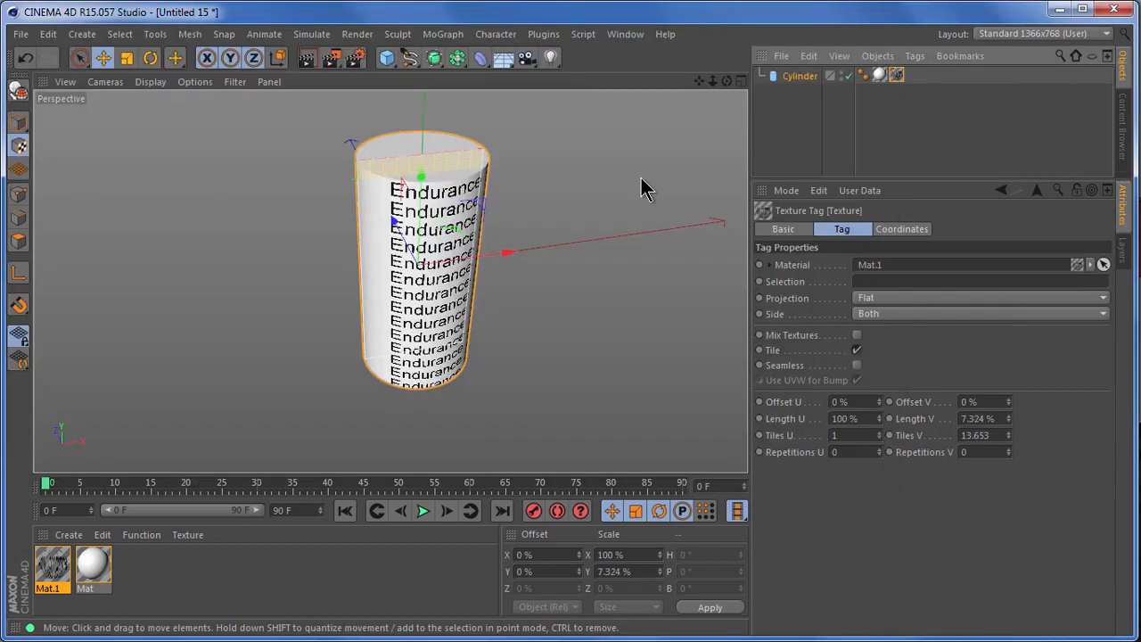
Disable tiling on the texture tag so that Endurance is projected only once.
drag(328, 140, 504, 182)
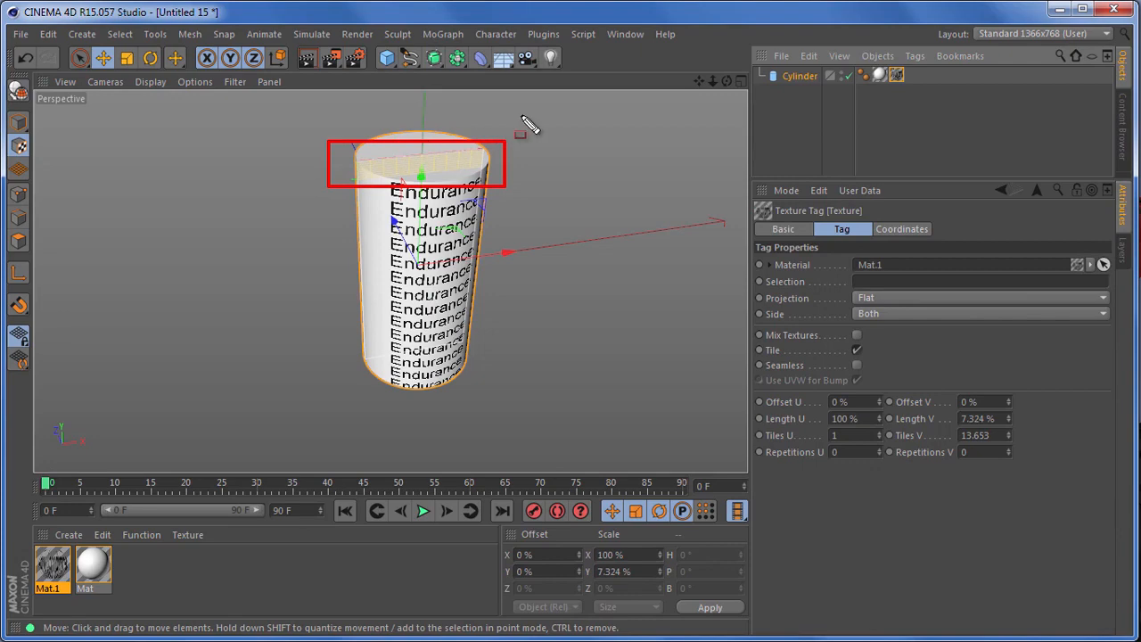
scroll(414, 144, up, 5)
drag(237, 182, 661, 264)
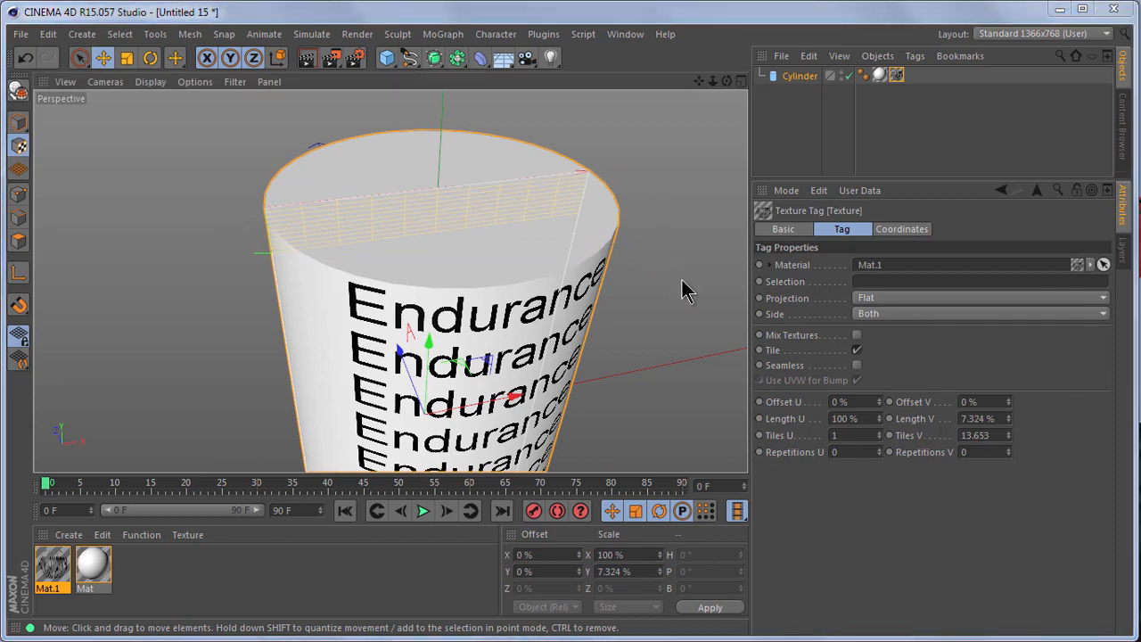
click(857, 350)
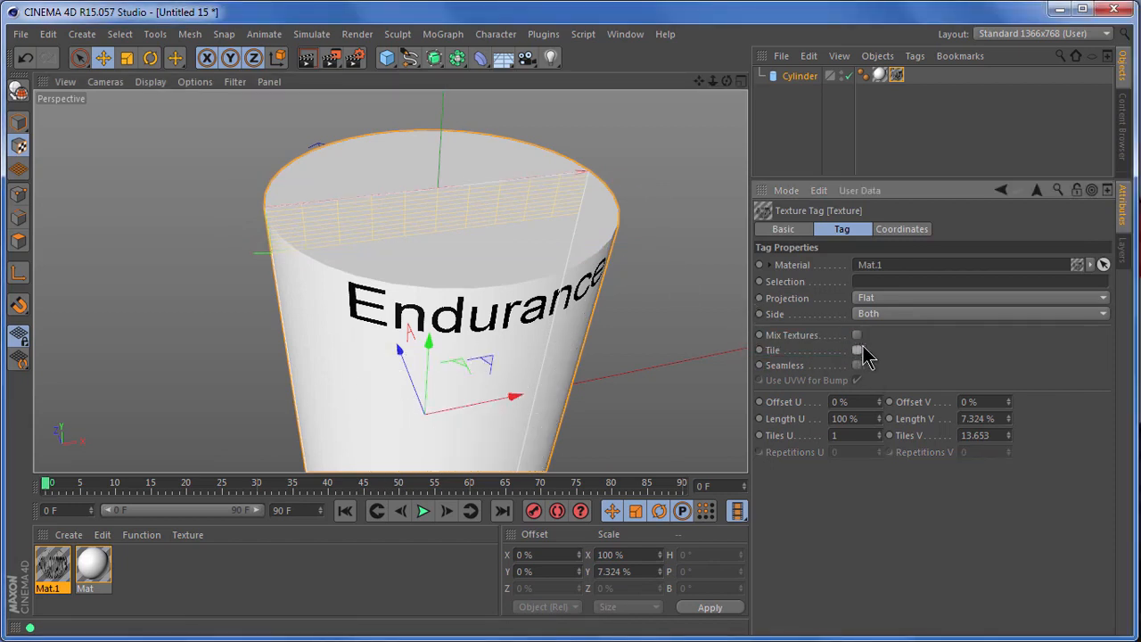
drag(726, 81, 745, 438)
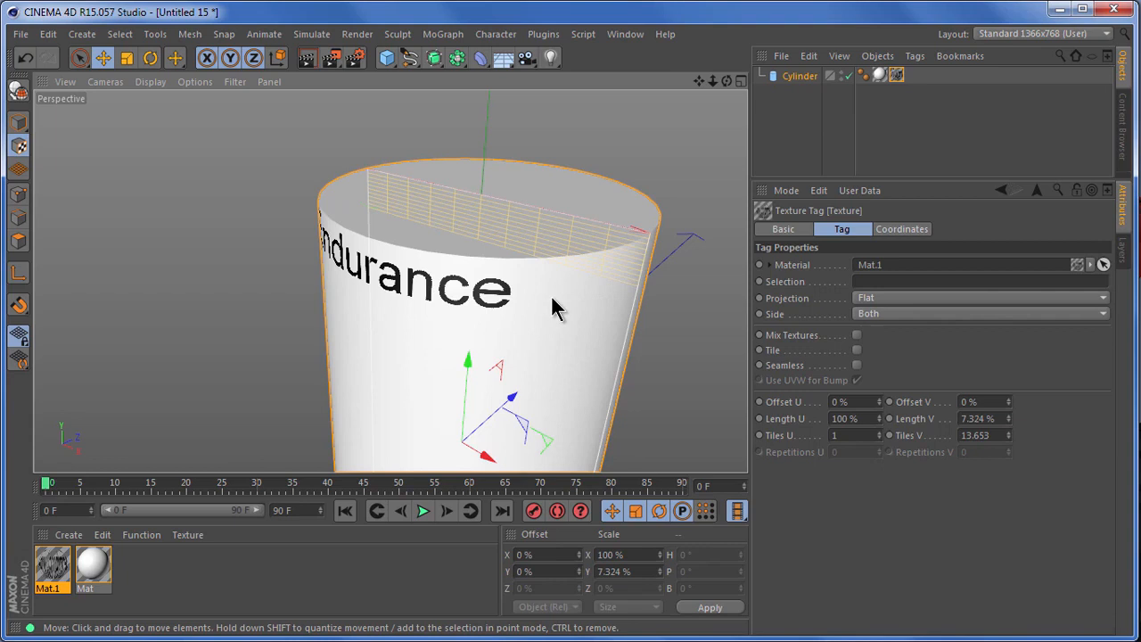
Change the texture tag's projection back to Cylindrical and set Tiles U to pi.
click(879, 300)
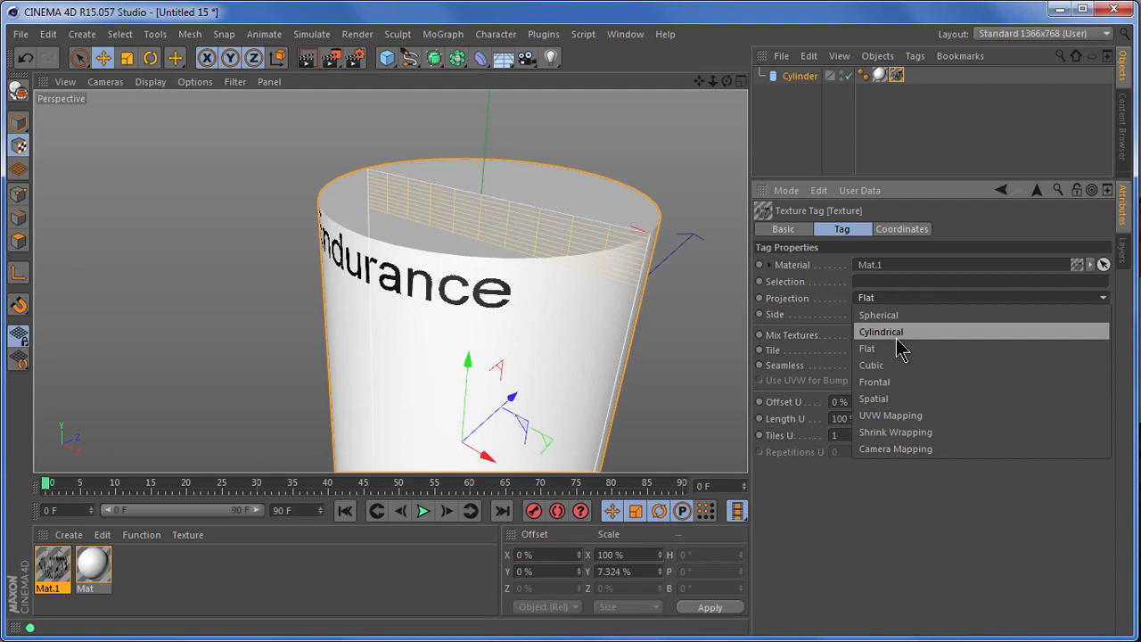
click(896, 336)
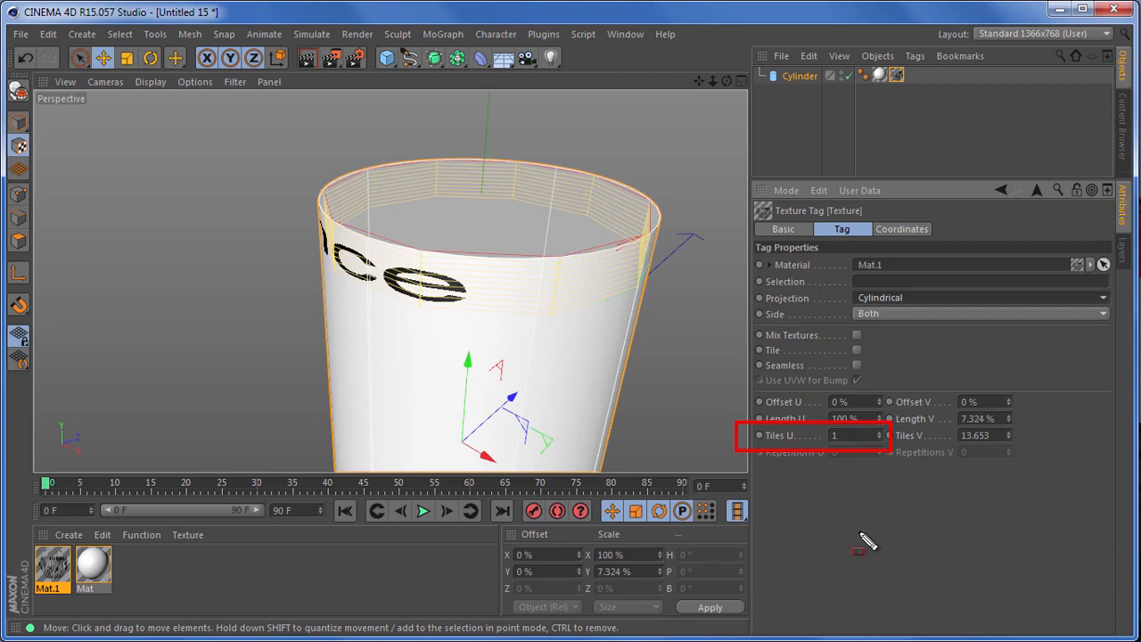
click(847, 435)
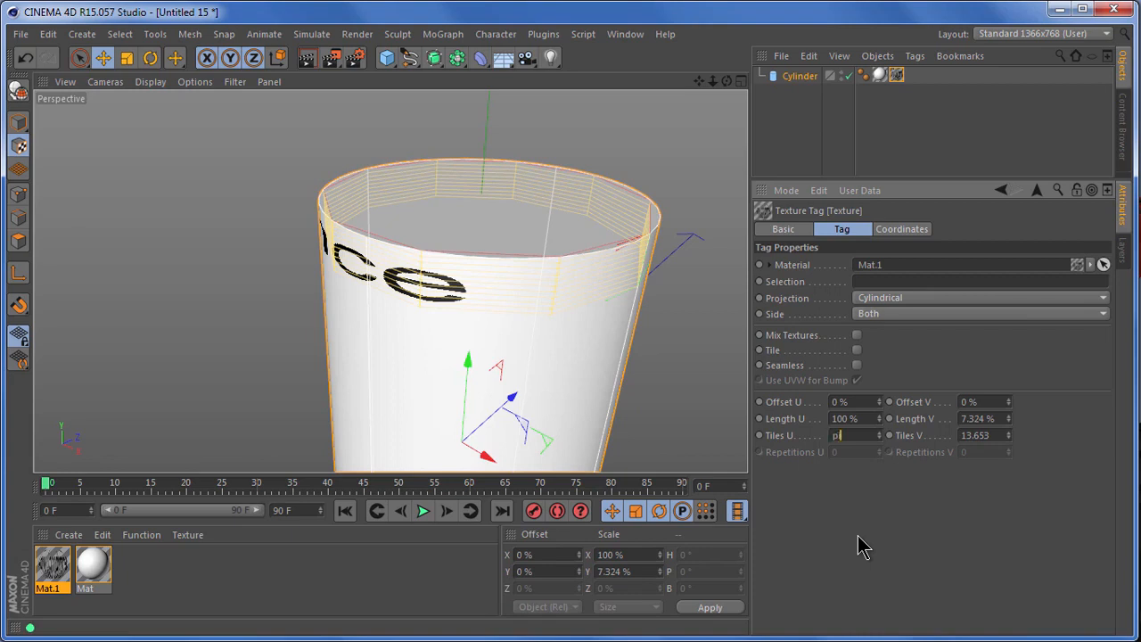
key(Return)
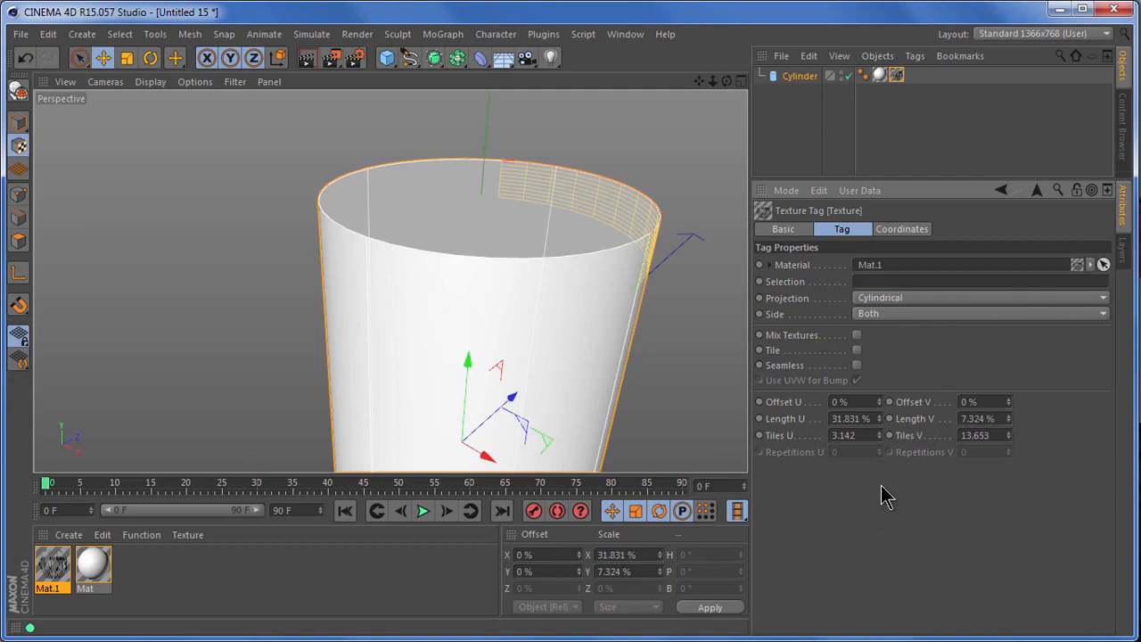
Position the Endurance decal on the cylinder's side with Offset U at -34% and Offset V at 24%.
drag(881, 402, 881, 408)
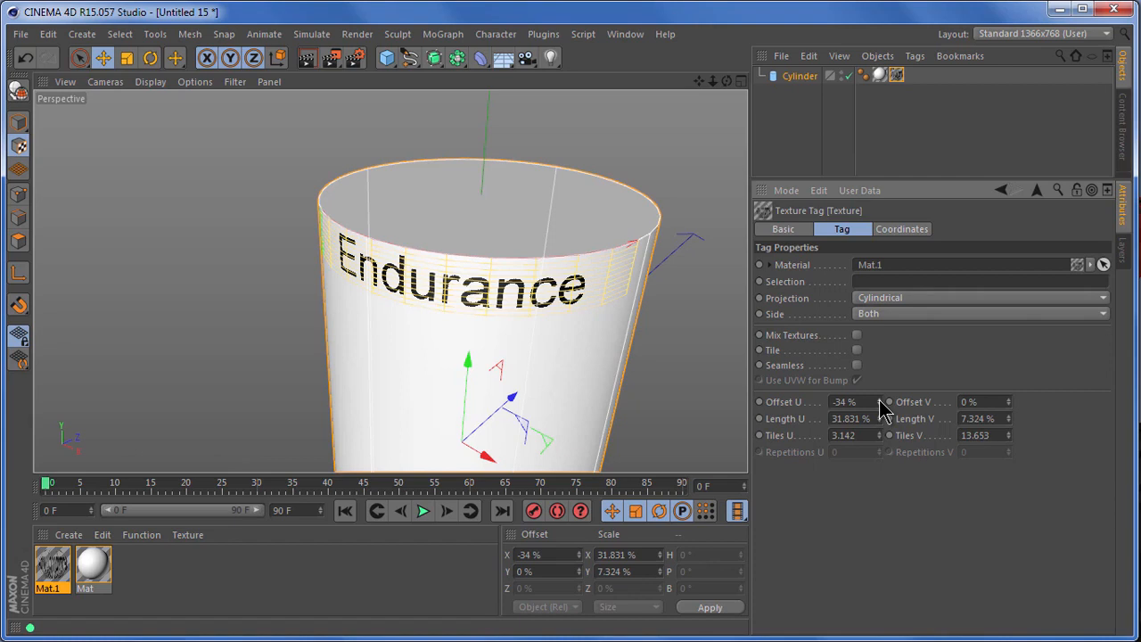
drag(1010, 405, 1008, 426)
click(25, 57)
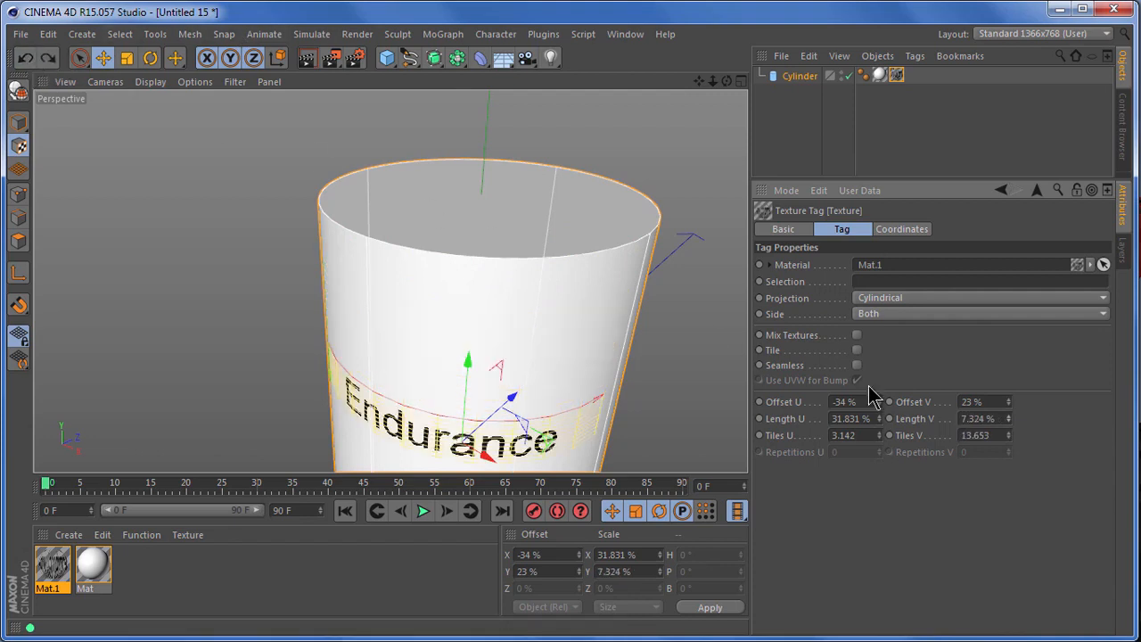
drag(1010, 407, 1012, 410)
click(1009, 405)
click(1009, 405)
drag(1009, 402, 1010, 403)
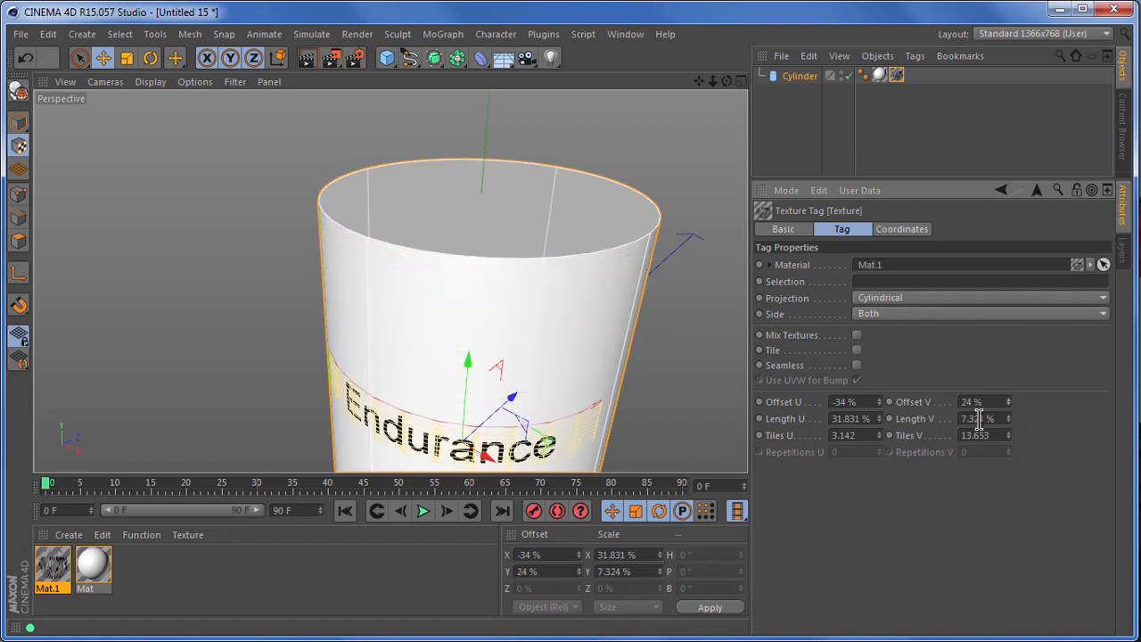
drag(704, 84, 749, 440)
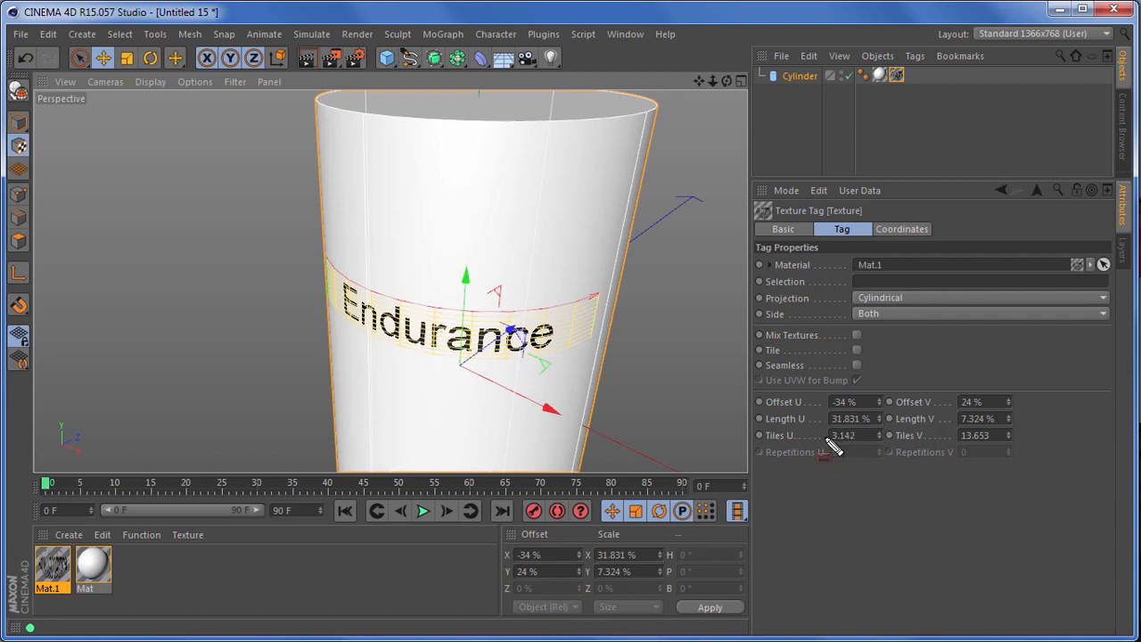
Try doubling the decal's size by dividing Tiles U and Tiles V by 2, and undo both changes.
mouse_move(820, 424)
mouse_down()
mouse_move(891, 455)
mouse_move(1023, 453)
mouse_up()
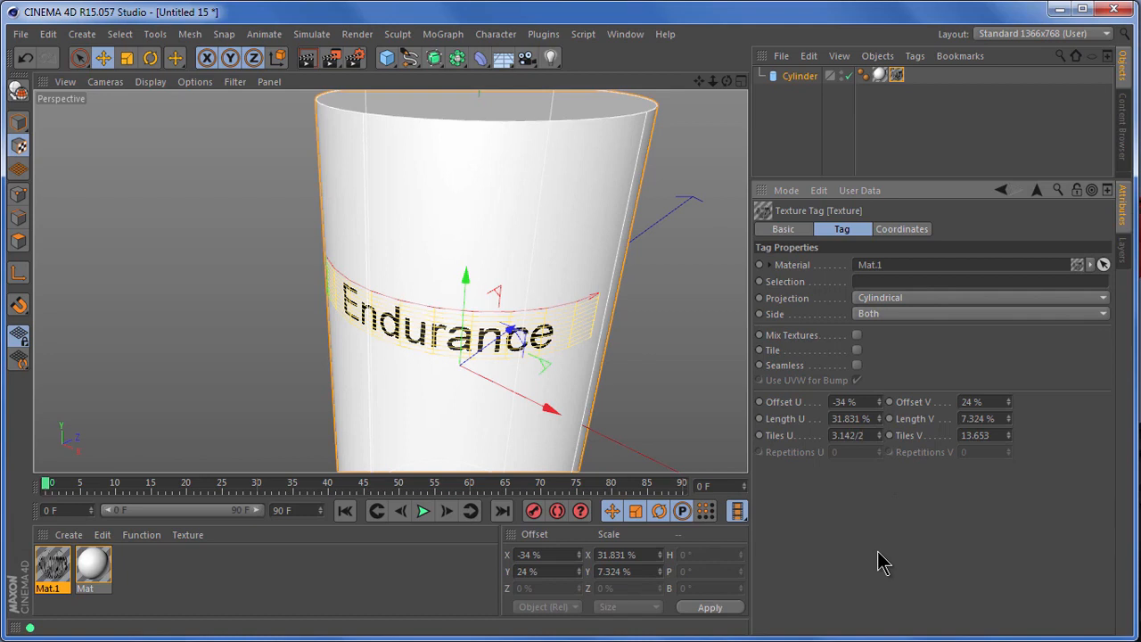
key(Return)
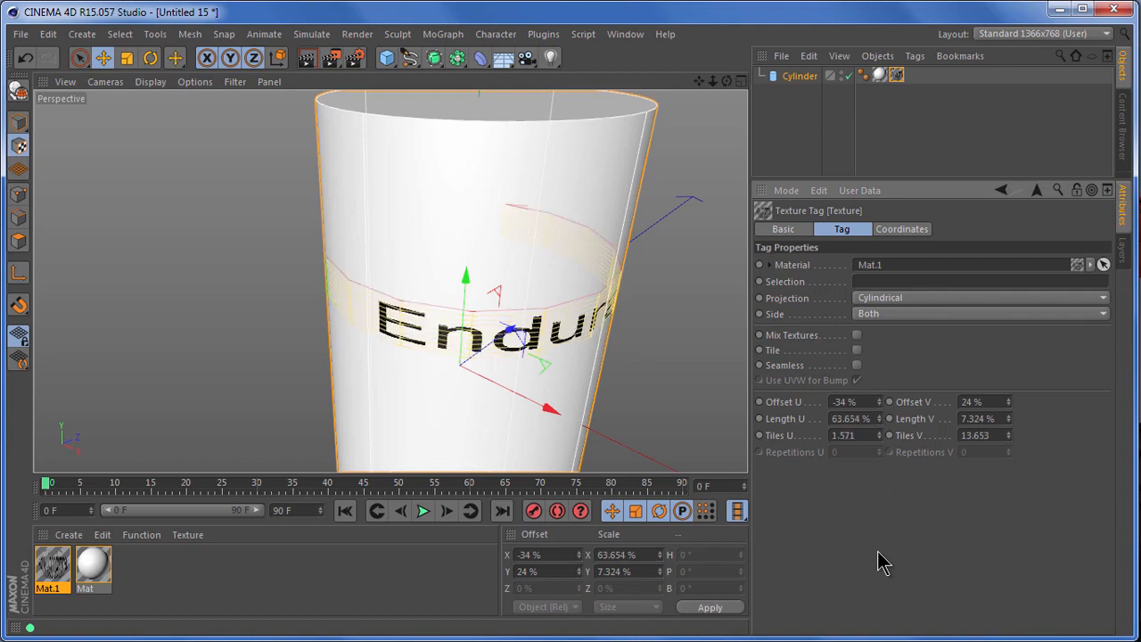
click(991, 435)
text(/2)
key(Return)
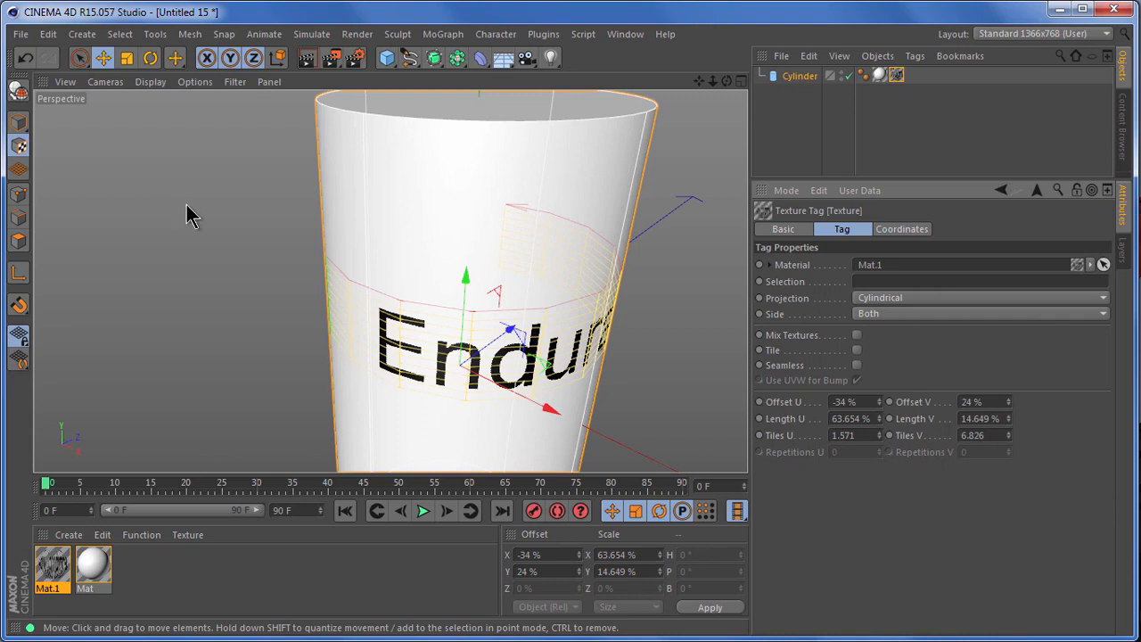
click(26, 59)
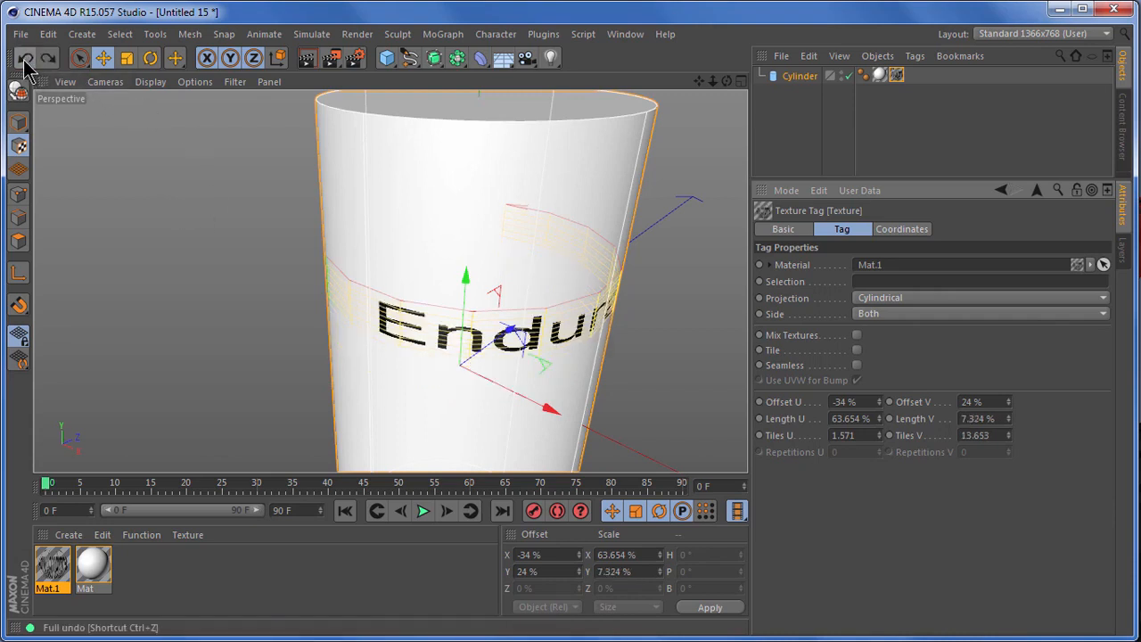
click(26, 59)
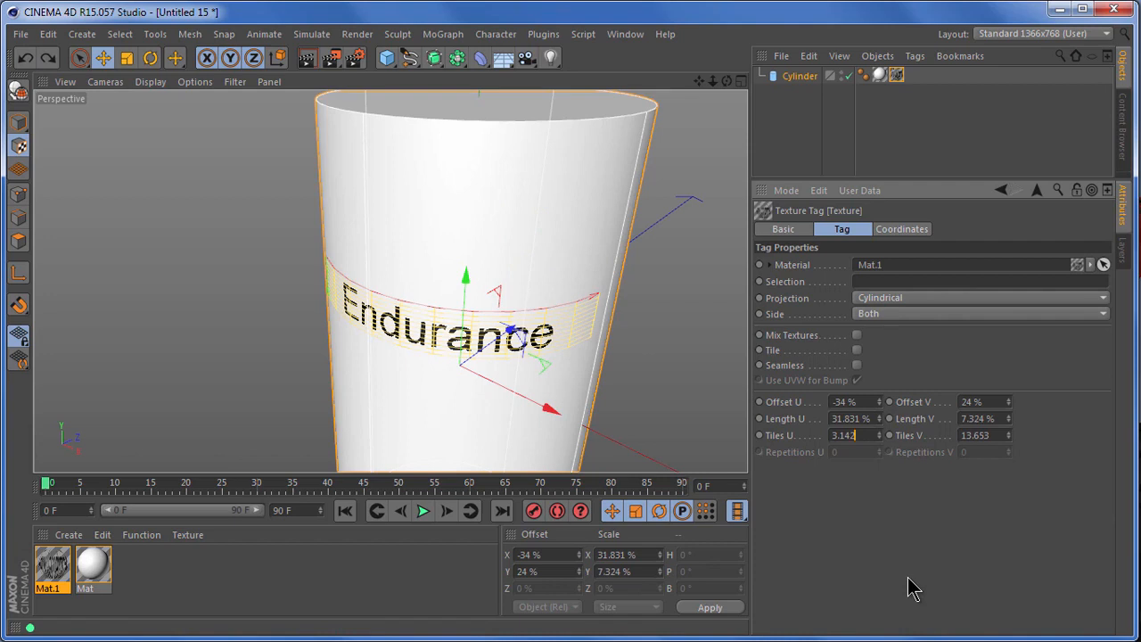
Halve the decal's size by multiplying Tiles U and Tiles V by 2, giving 6.284 and 27.306.
key(ctrl+z)
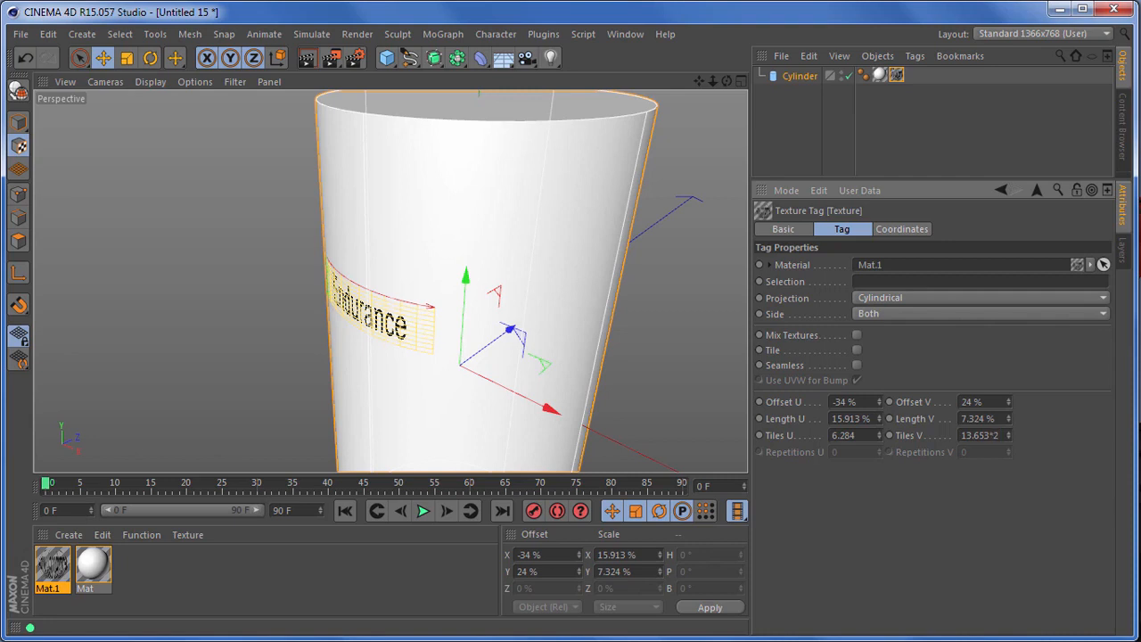
key(Return)
drag(727, 81, 778, 68)
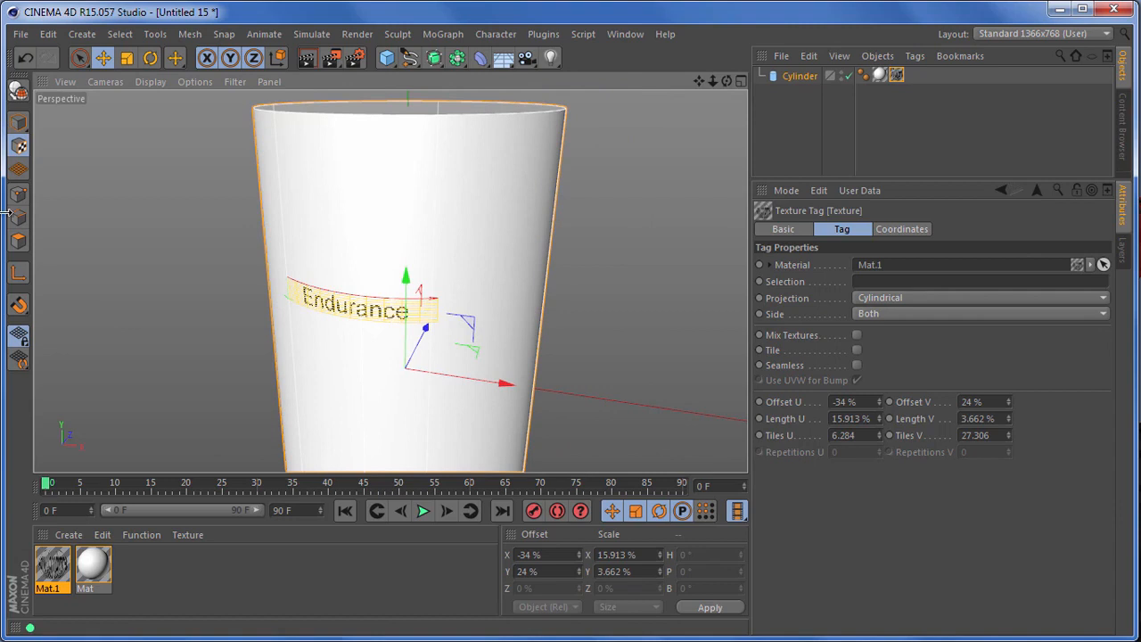
Return to Model mode and inspect the Endurance decal up close on the cylinder.
click(17, 127)
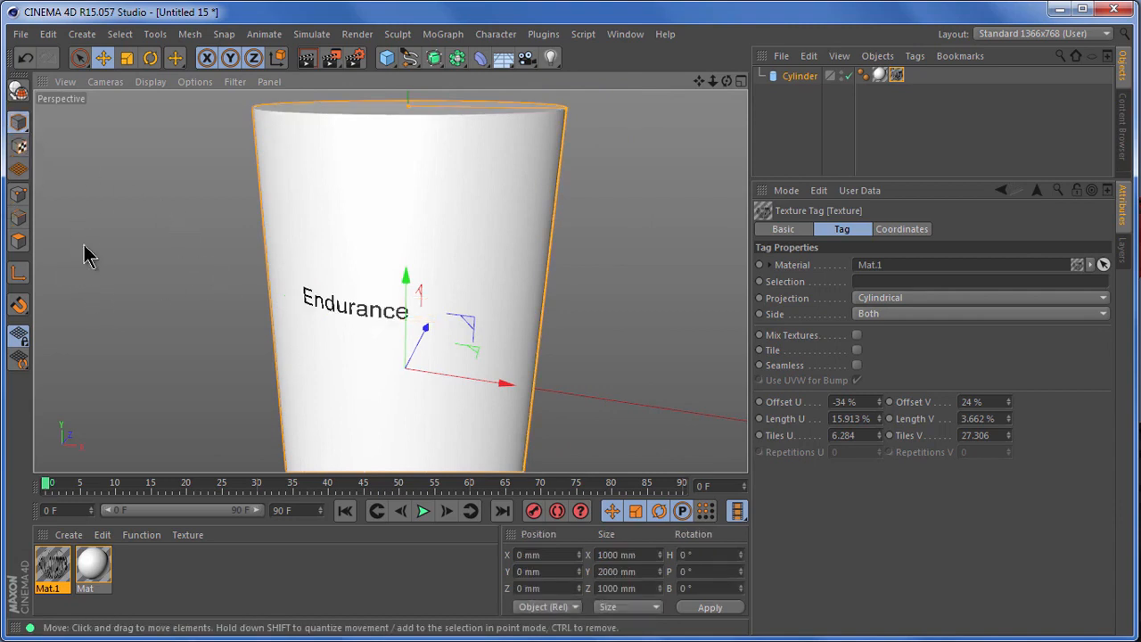
scroll(189, 250, up, 2)
scroll(189, 249, up, 1)
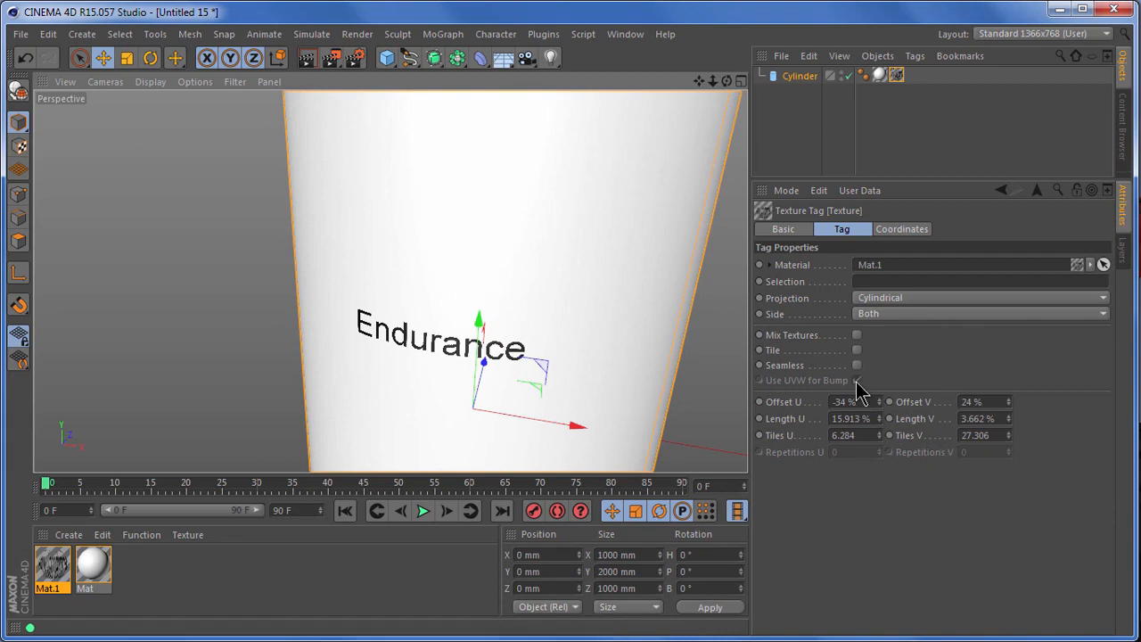
scroll(525, 373, up, 1)
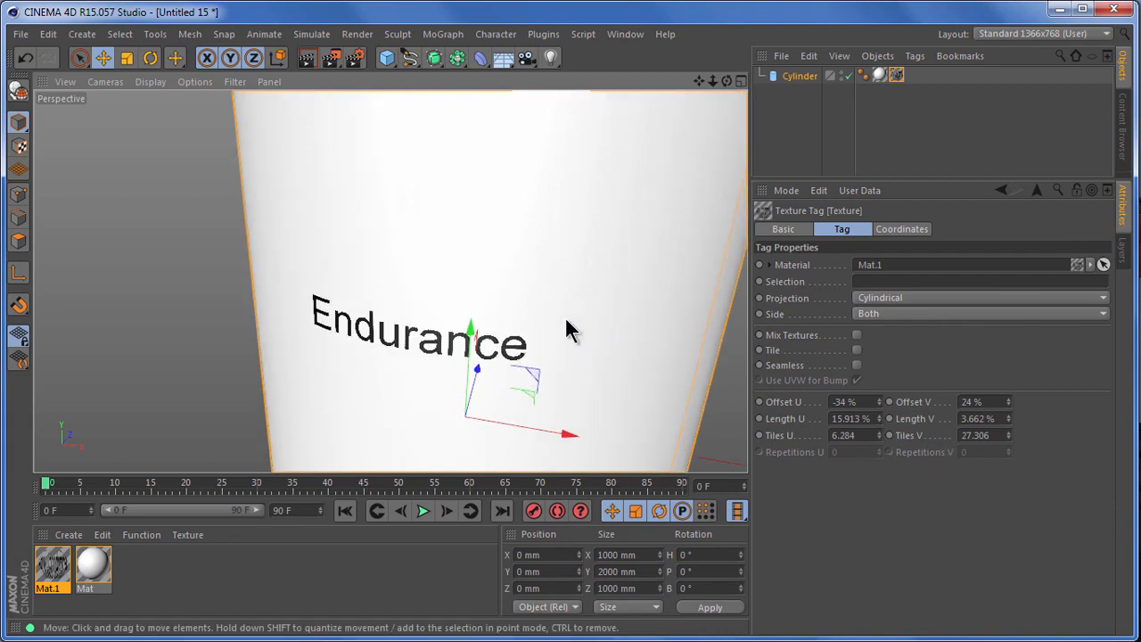
Slide the Endurance decal around the cylinder's side by setting Offset U to -27%.
drag(876, 398, 877, 401)
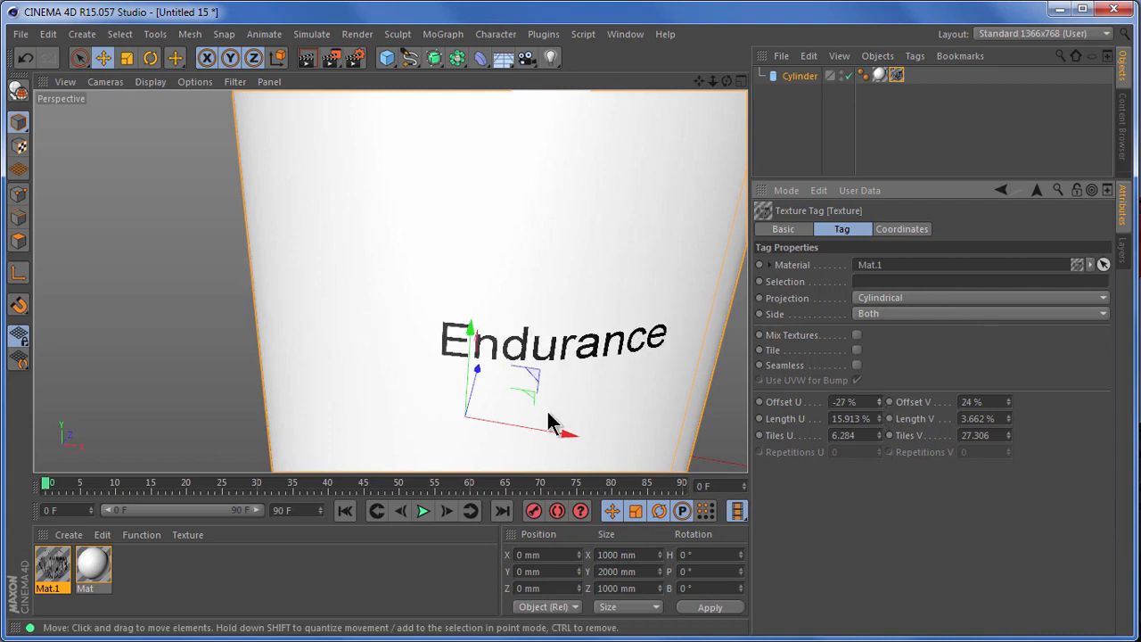
scroll(495, 390, down, 4)
drag(699, 81, 918, 348)
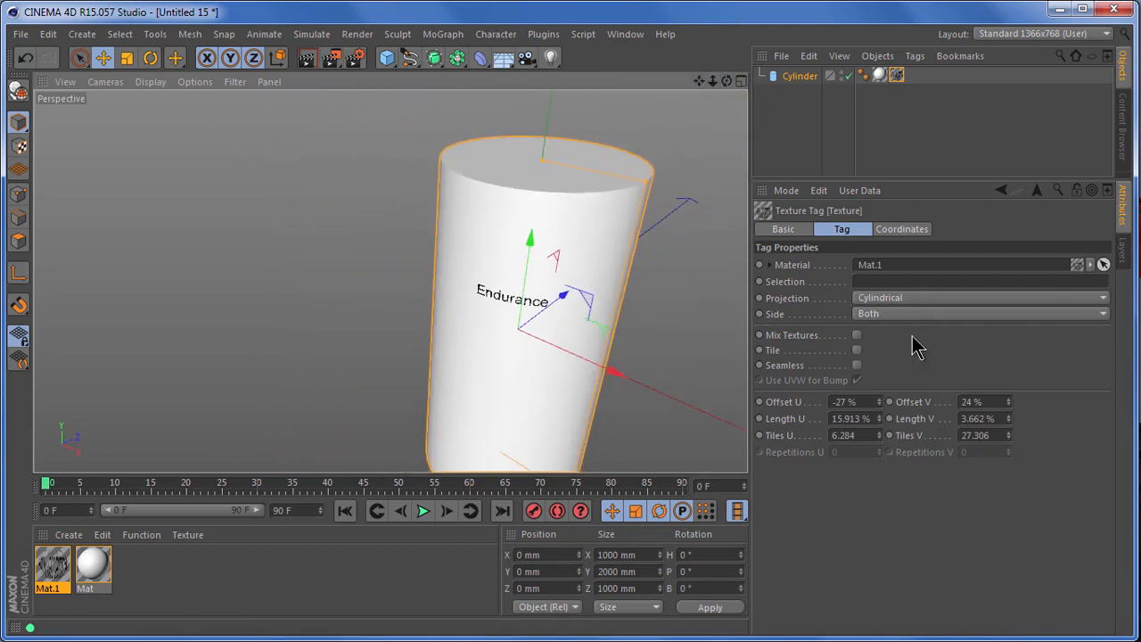
drag(701, 82, 747, 440)
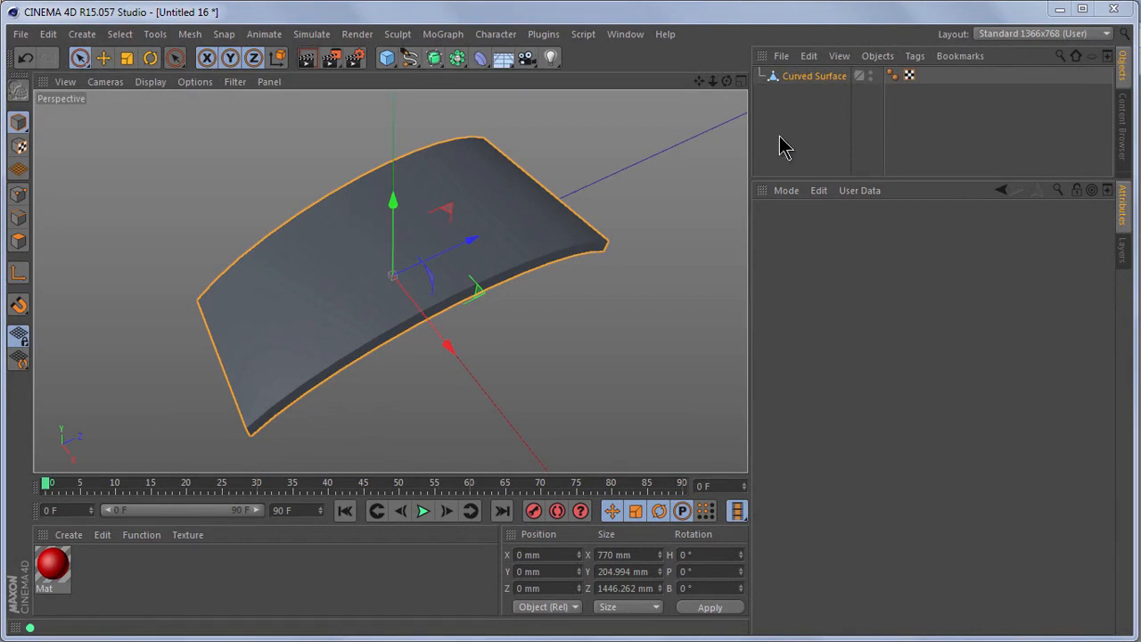
Apply the red material Mat to the Curved Surface object.
mouse_move(727, 87)
mouse_down()
mouse_move(751, 463)
mouse_move(751, 448)
mouse_move(772, 445)
mouse_move(745, 451)
mouse_move(725, 94)
mouse_up()
drag(61, 558, 807, 87)
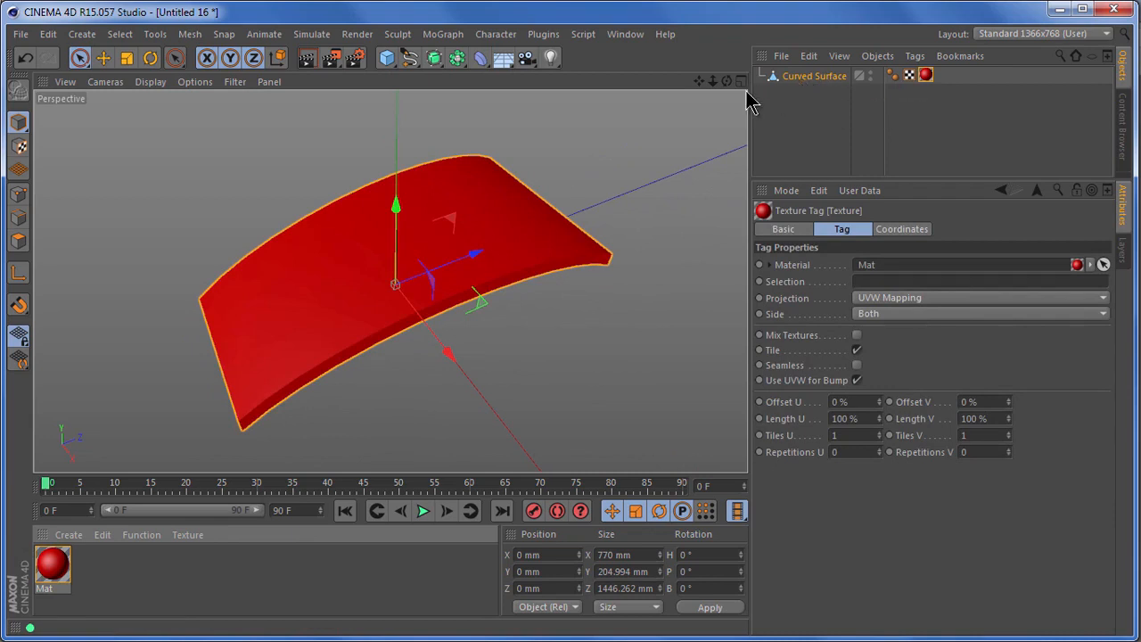
drag(727, 82, 747, 437)
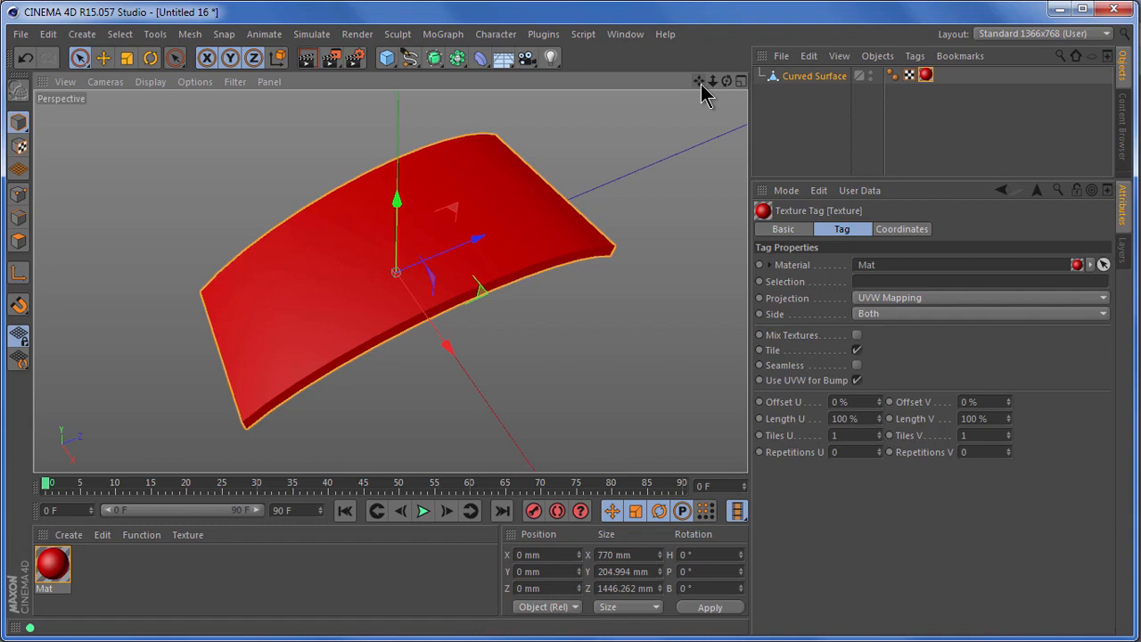
Create a new material with the Panel2Decal image as its color texture, without copying the image to the project location.
double_click(112, 572)
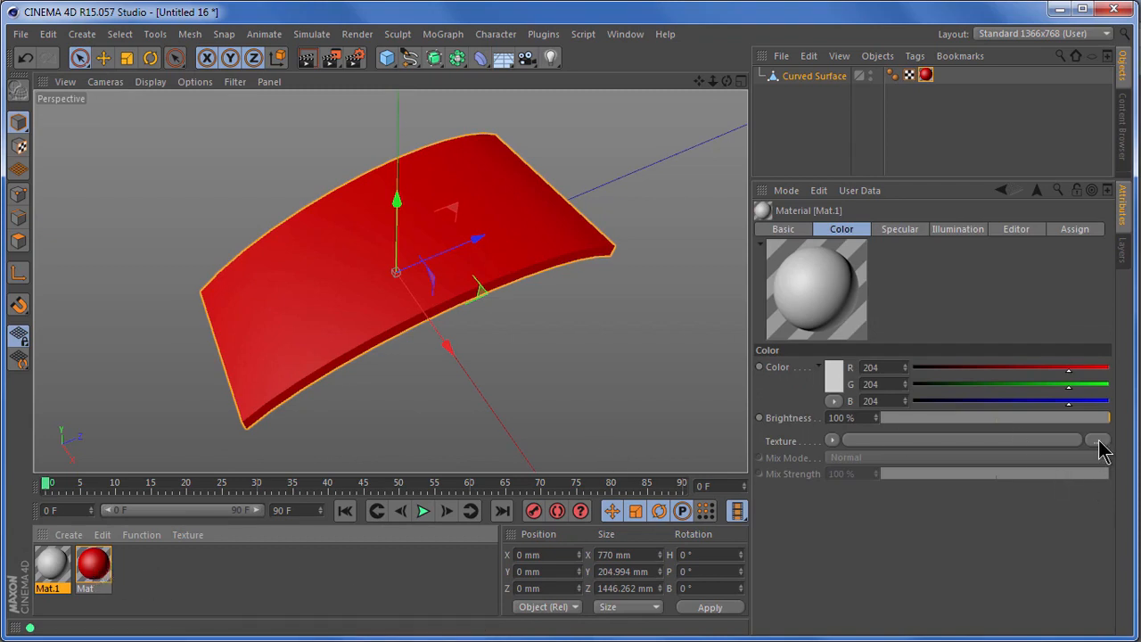
click(1097, 440)
click(829, 171)
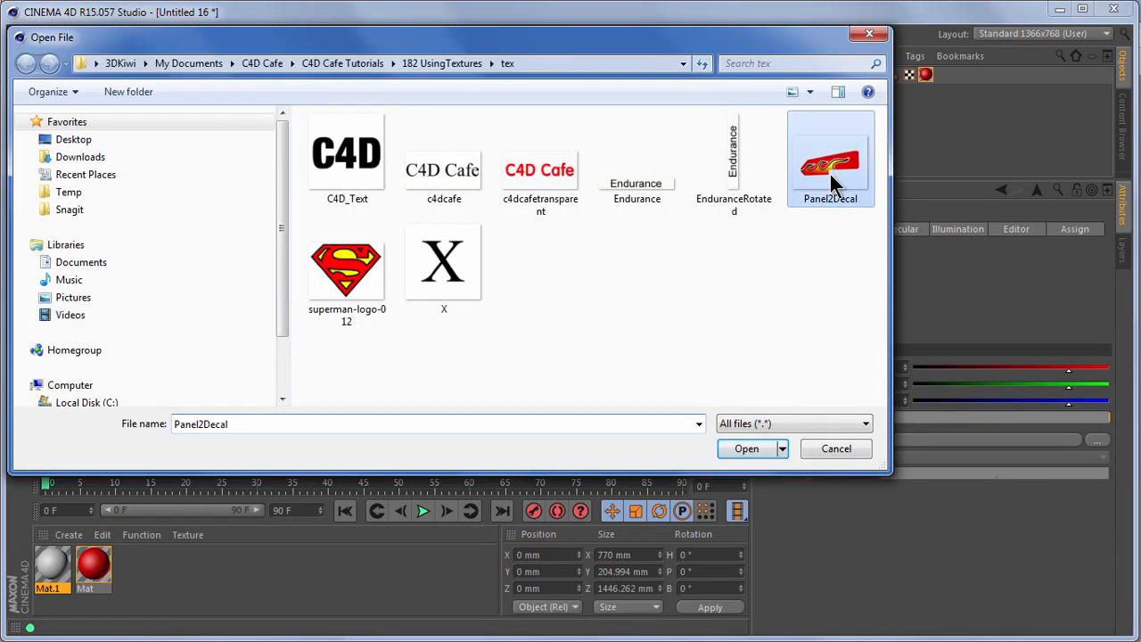
click(746, 449)
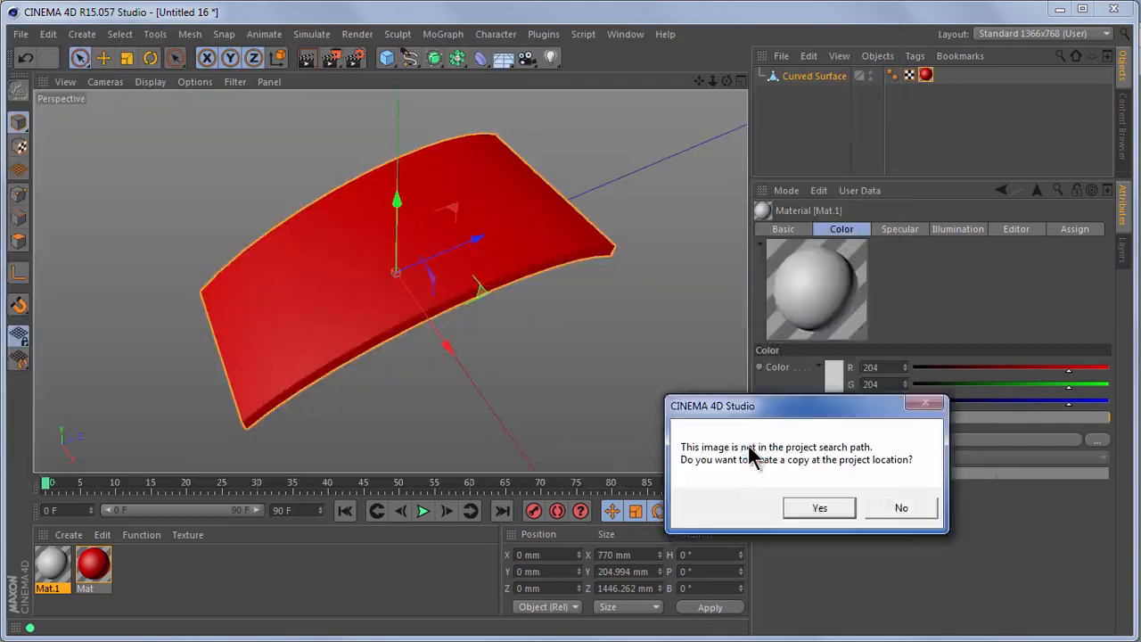
click(893, 508)
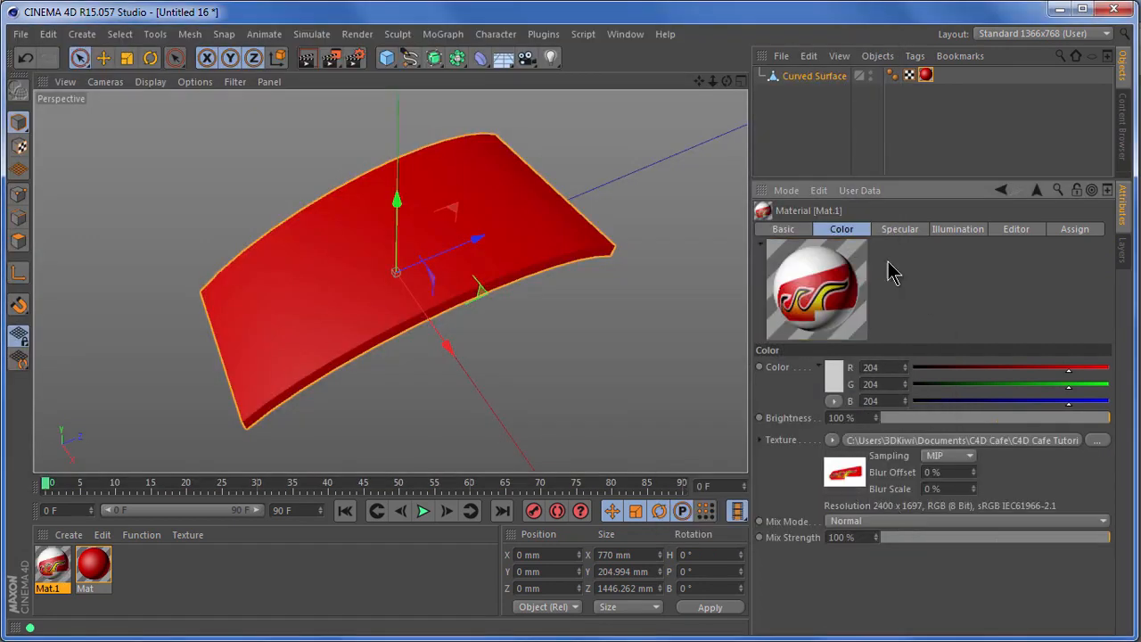
Enable the decal material's Alpha channel and load the already used Panel2Decal bitmap as its alpha texture.
click(786, 230)
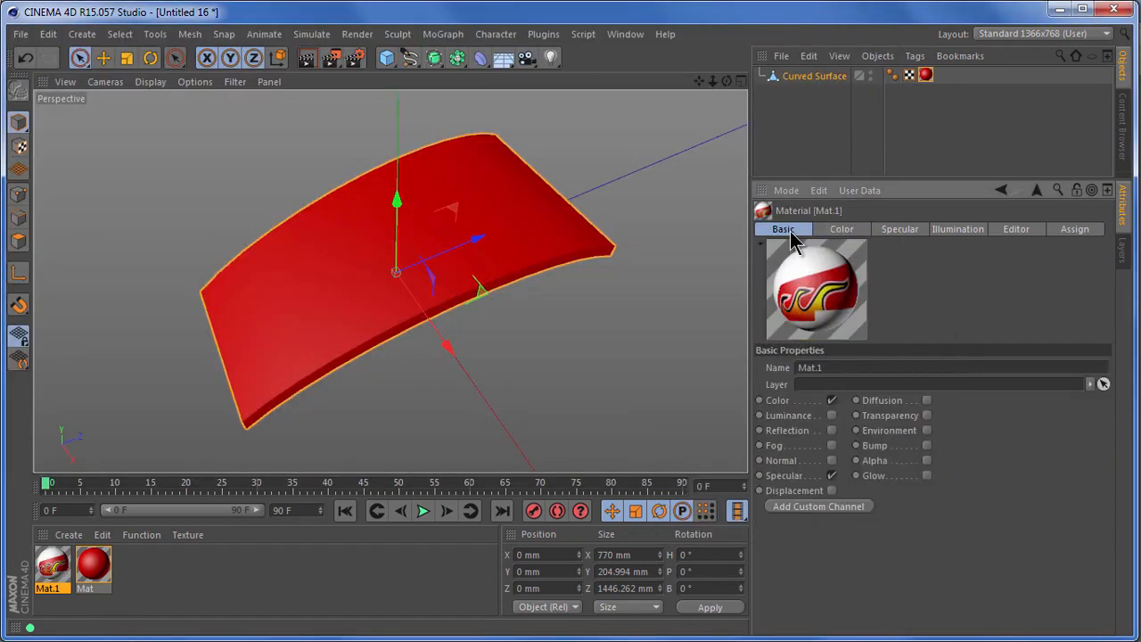
click(927, 461)
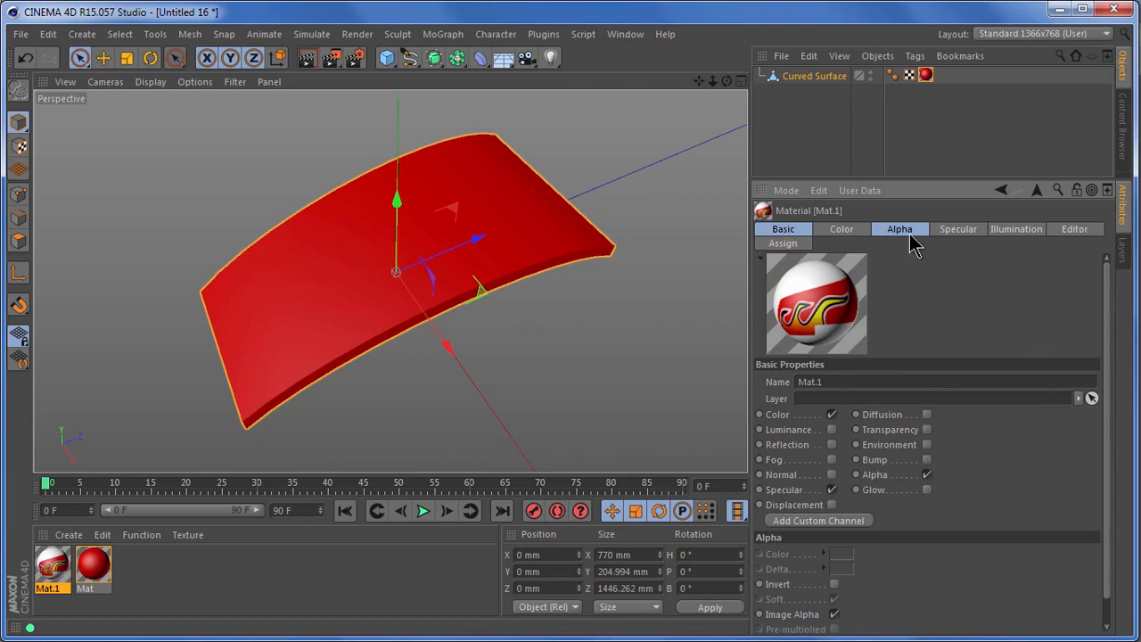
click(909, 234)
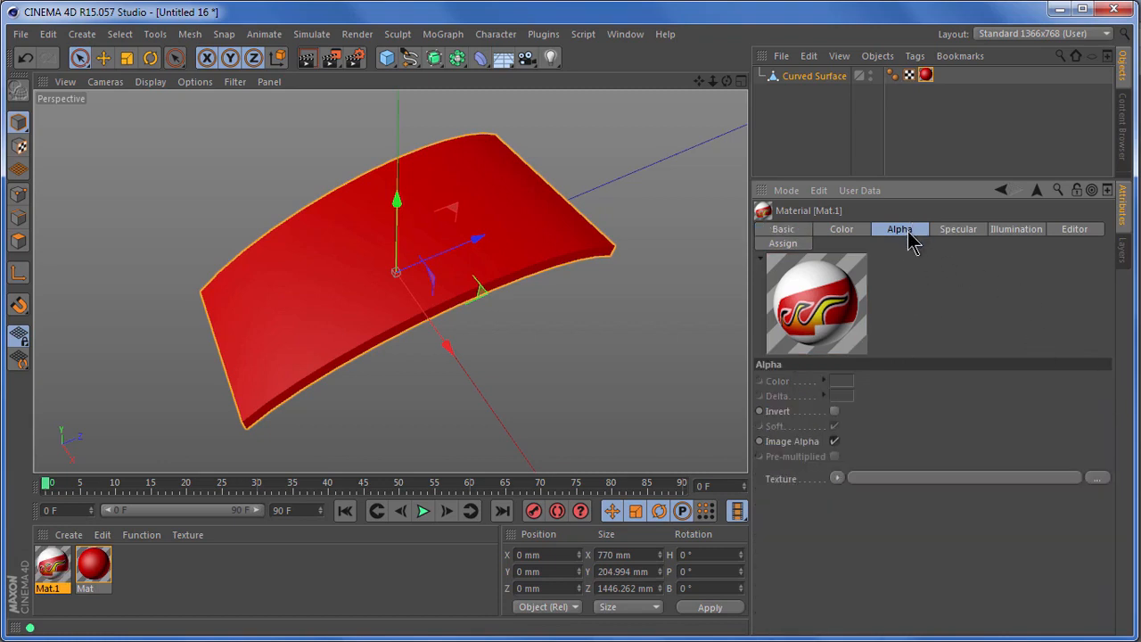
click(838, 477)
mouse_move(896, 210)
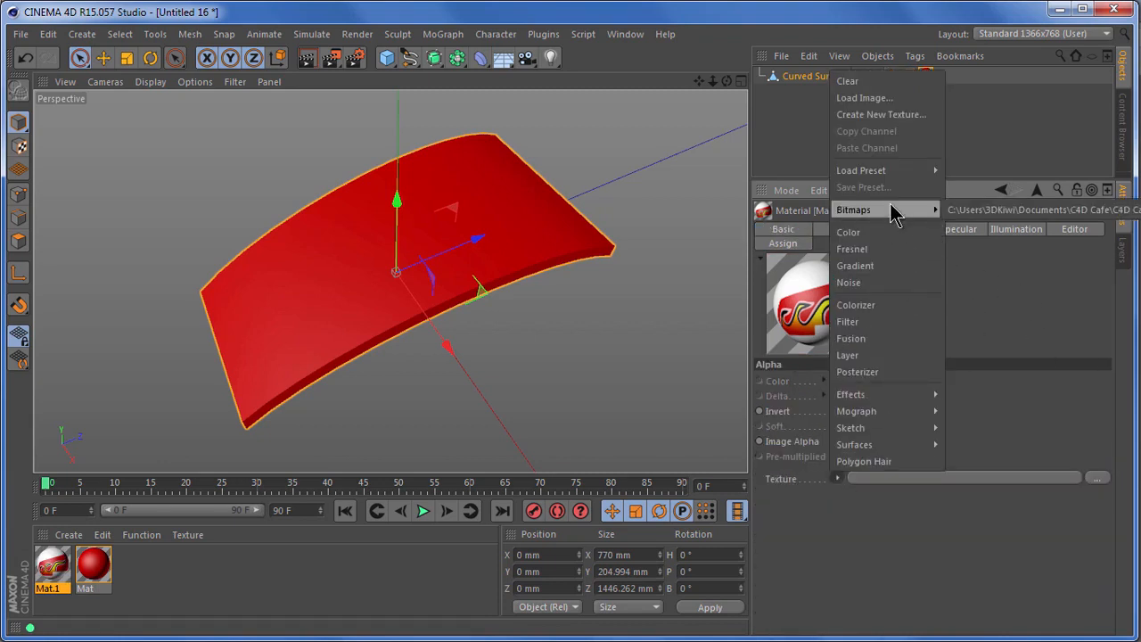
click(969, 208)
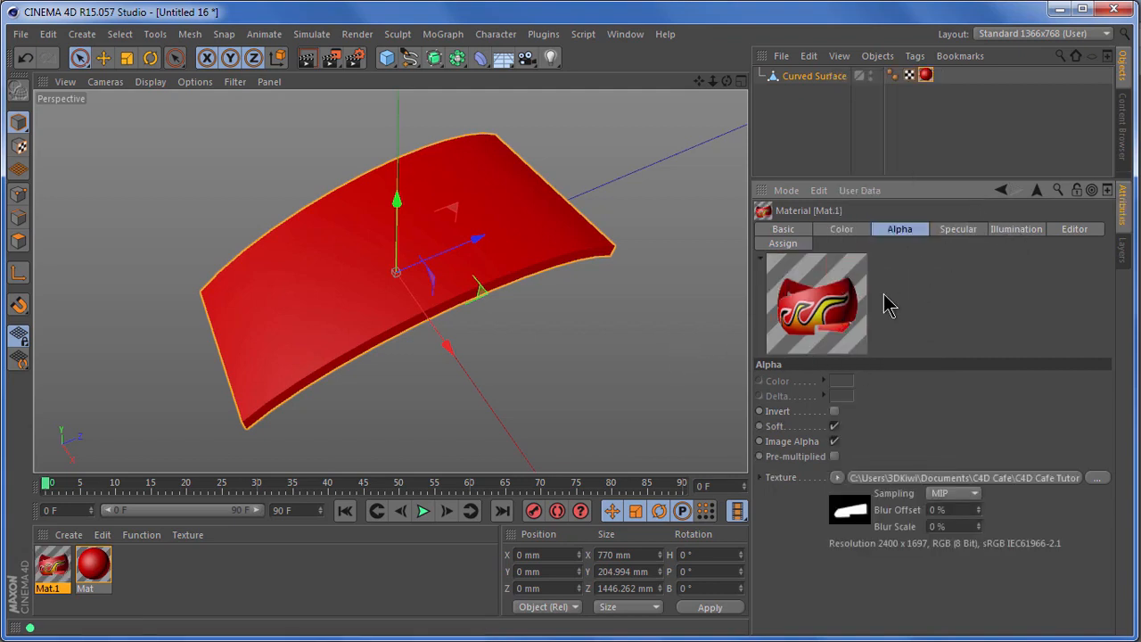
Set the decal material's Texture Preview Size to 2048x2048 (16 MB).
click(1071, 231)
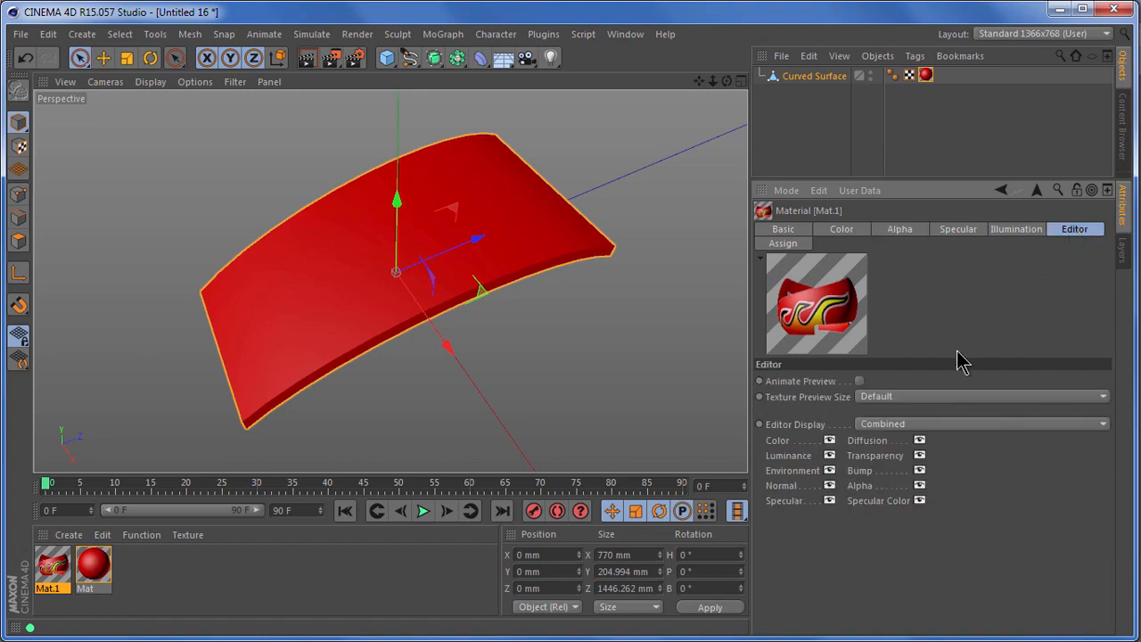
click(916, 401)
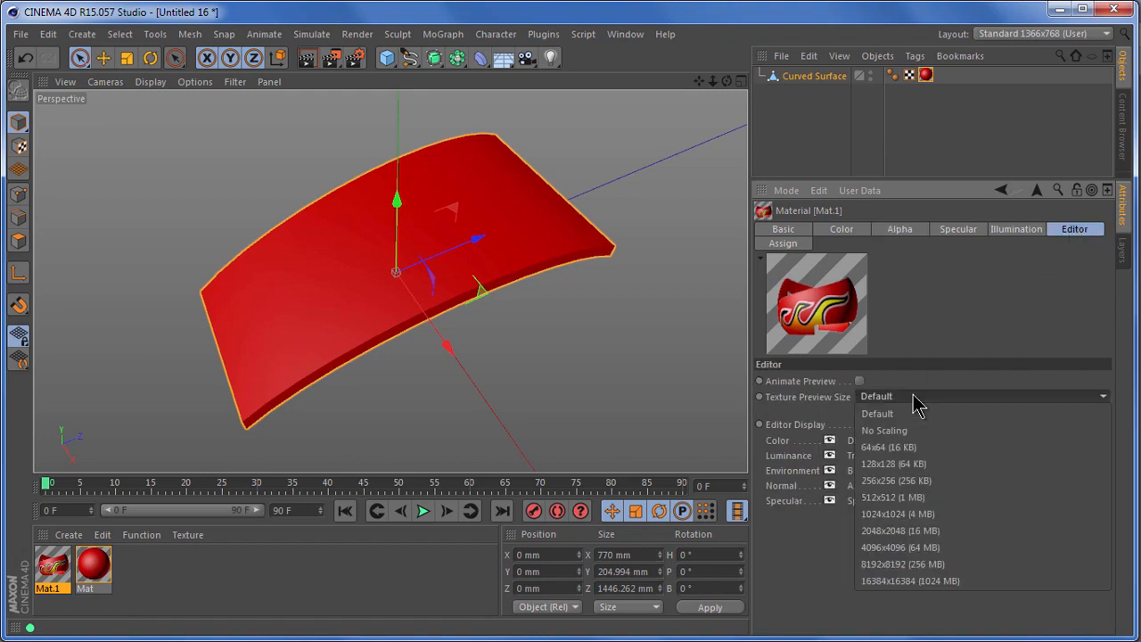
click(946, 535)
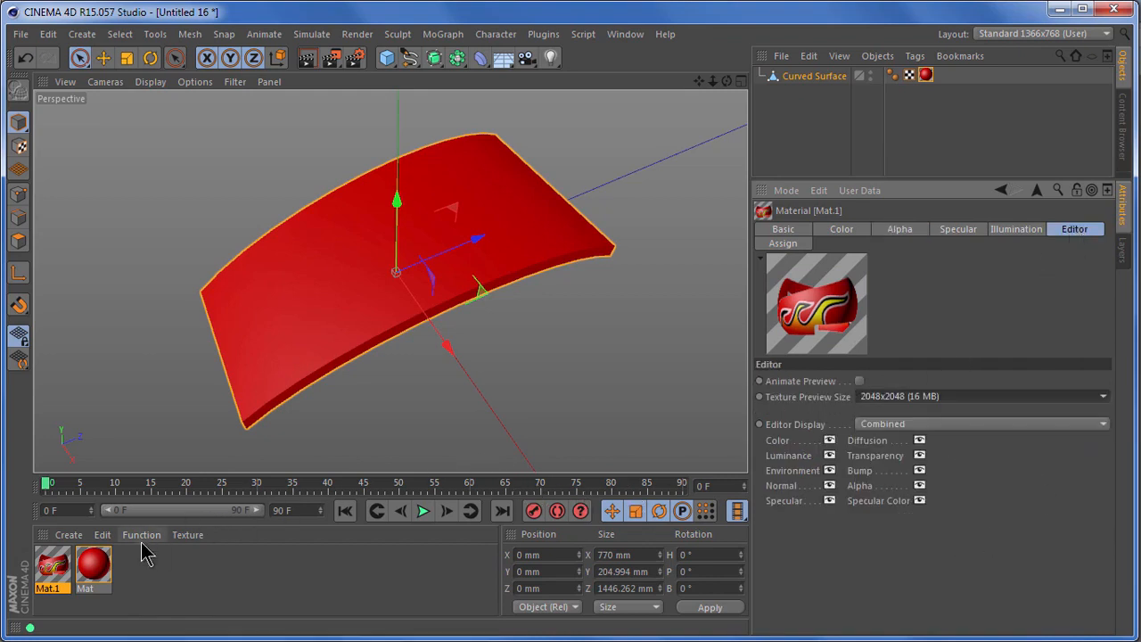
Apply the decal material Mat.1 to the Curved Surface object and set its projection to Cylindrical.
drag(52, 575, 815, 80)
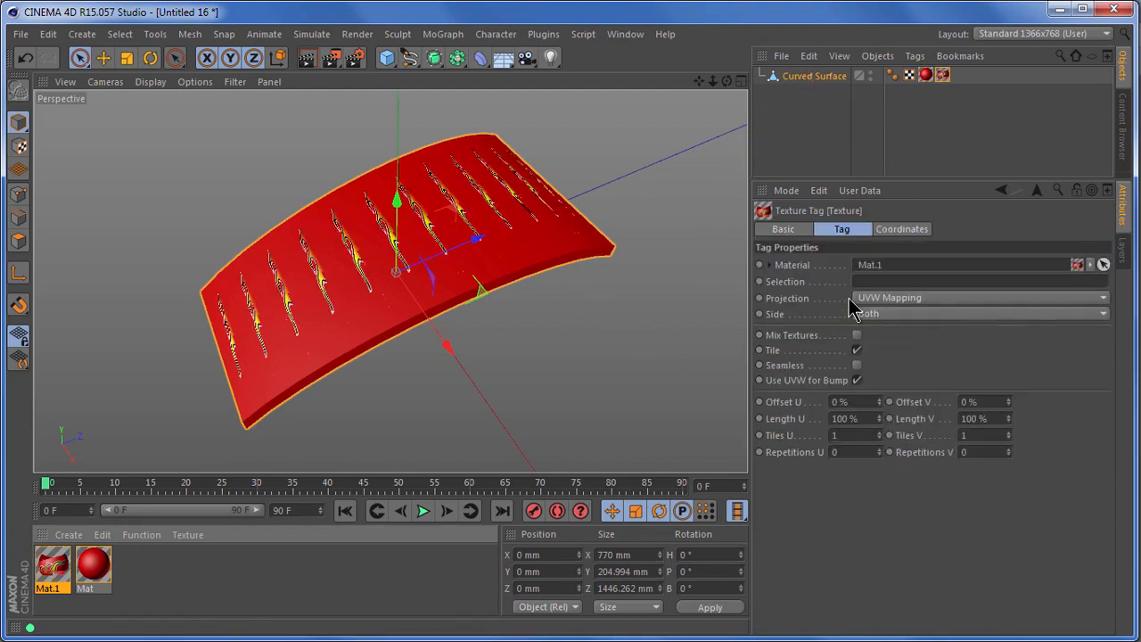
click(924, 305)
click(919, 329)
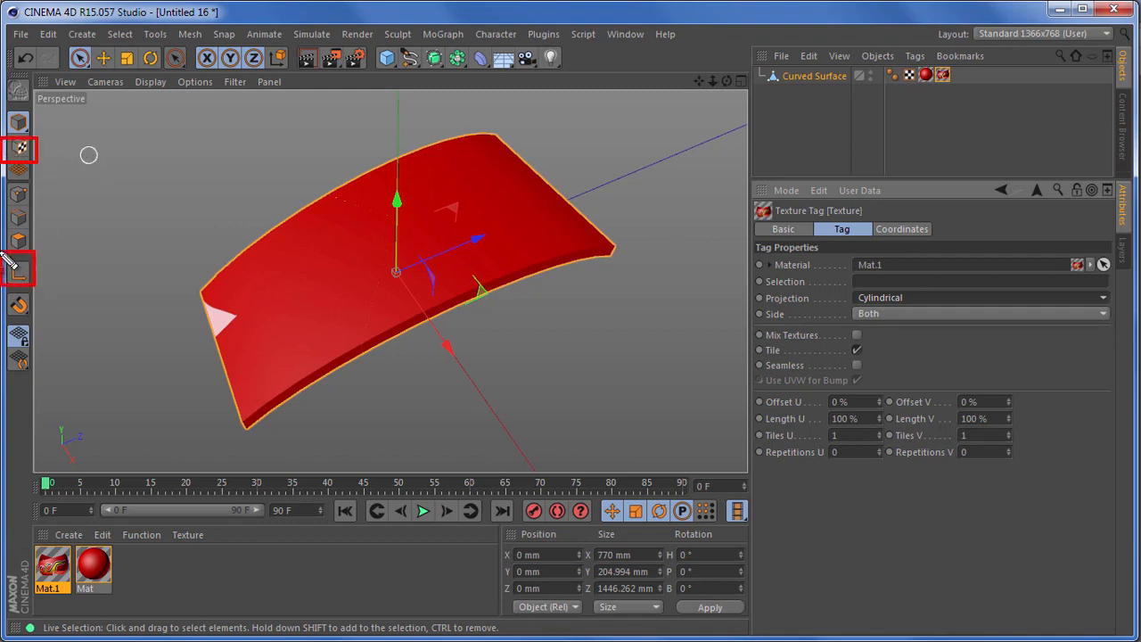
Switch to Texture mode and enable axis editing for the cylindrical projection around the curved surface.
click(20, 148)
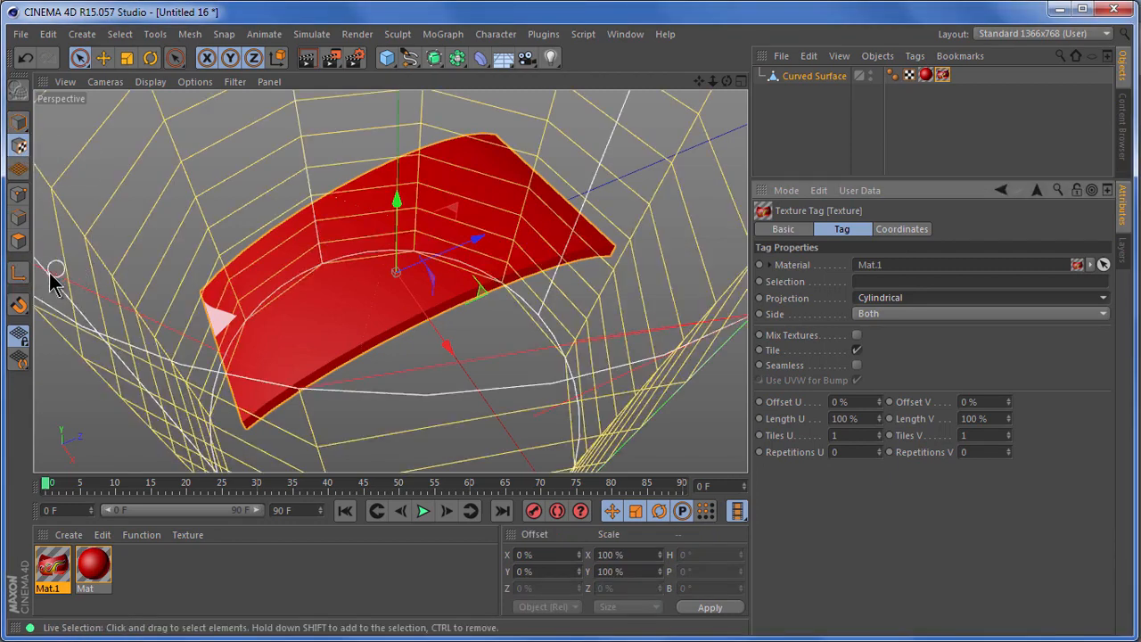
click(19, 277)
scroll(246, 255, down, 3)
scroll(246, 254, down, 2)
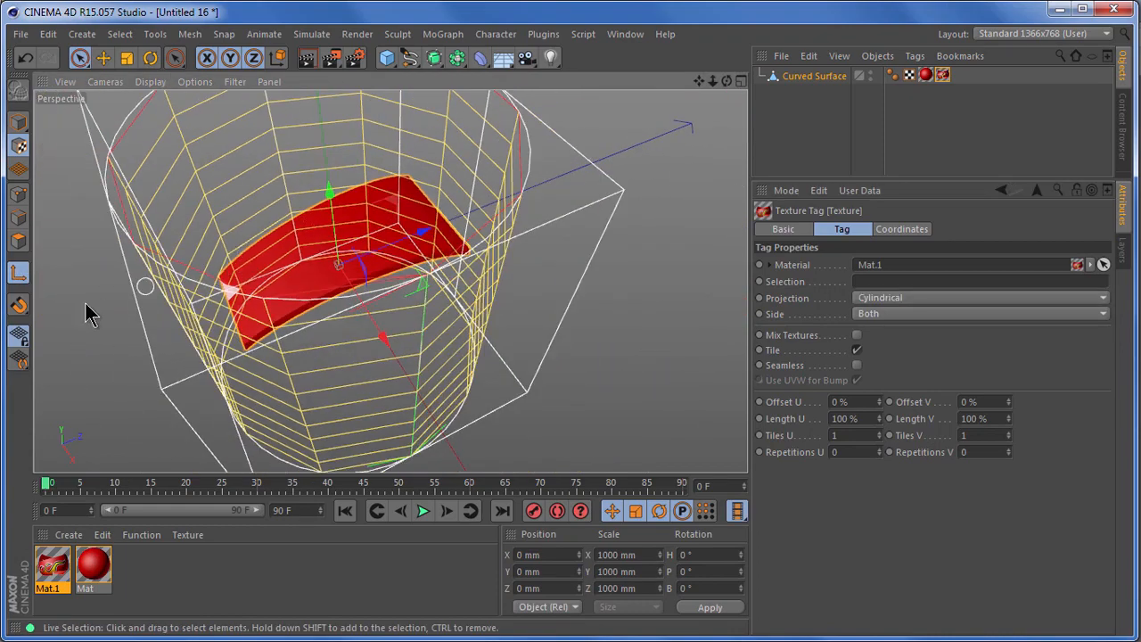